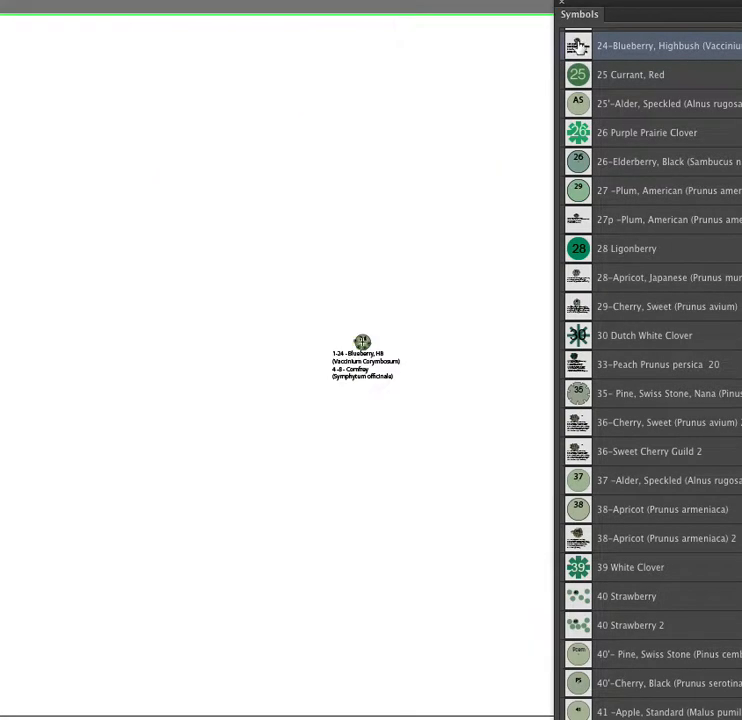
Step: Select the number 38 apricot guild and open its symbol, 38-Apricot (Prunus armeniaca) 2, for editing
key("z")
left_click_drag(316, 315, 424, 409)
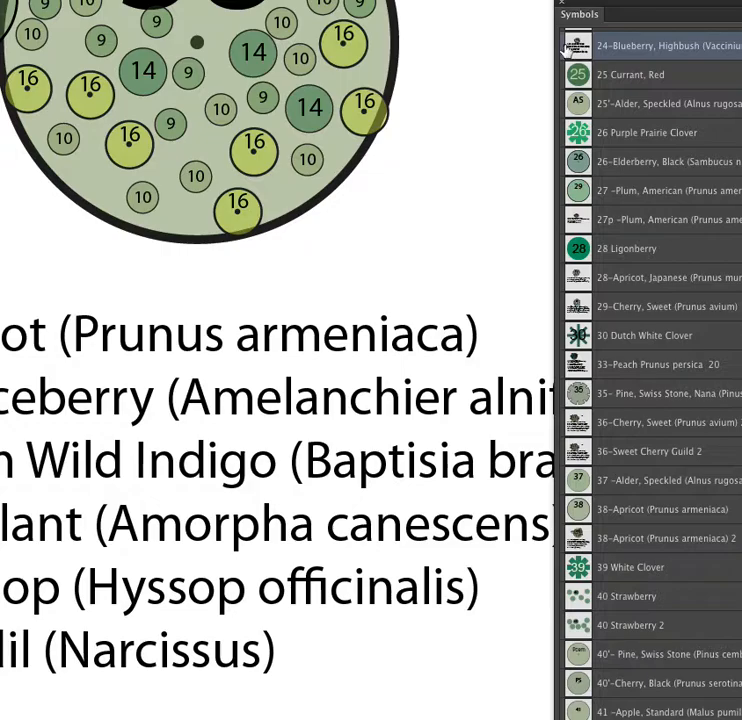
left_click_drag(409, 158, 687, 287)
key("super+minus")
key("super+minus")
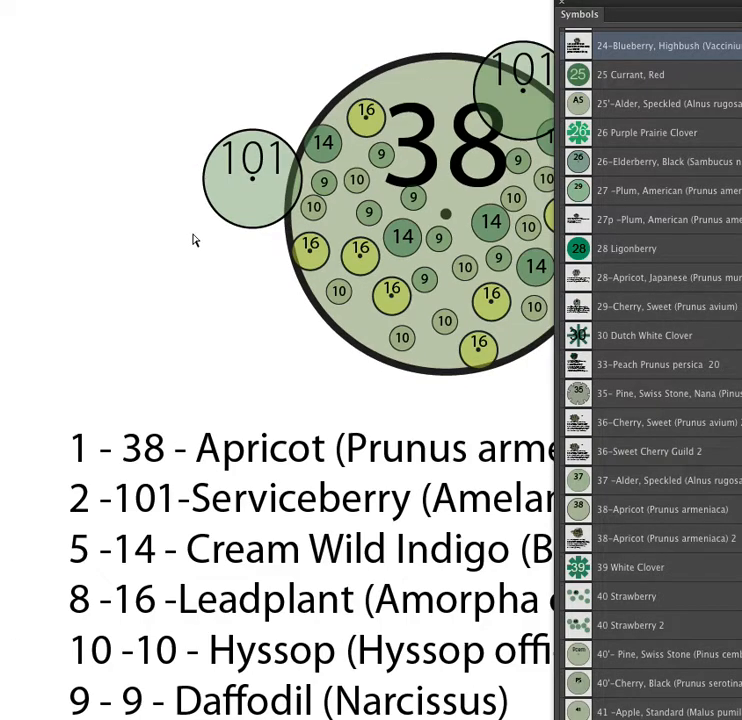
left_click(633, 4)
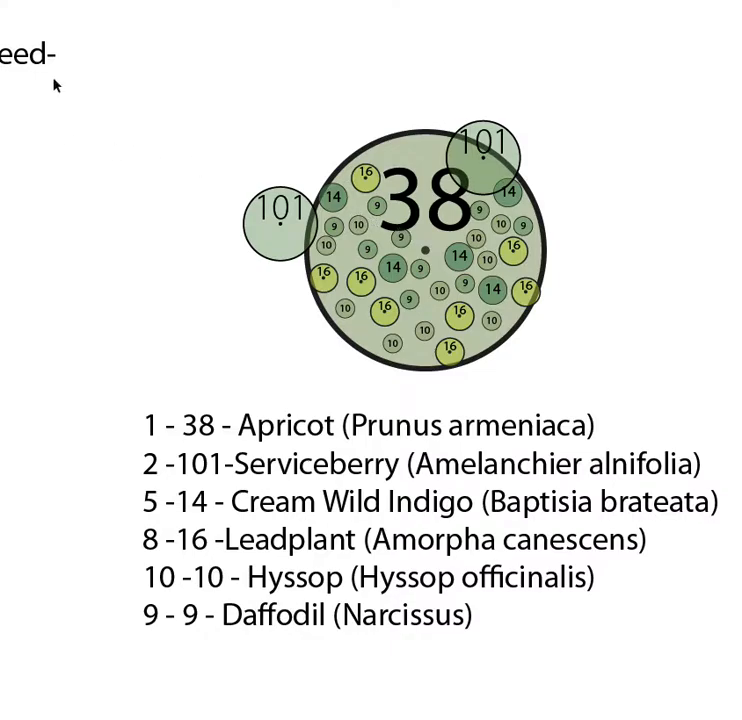
left_click(420, 209)
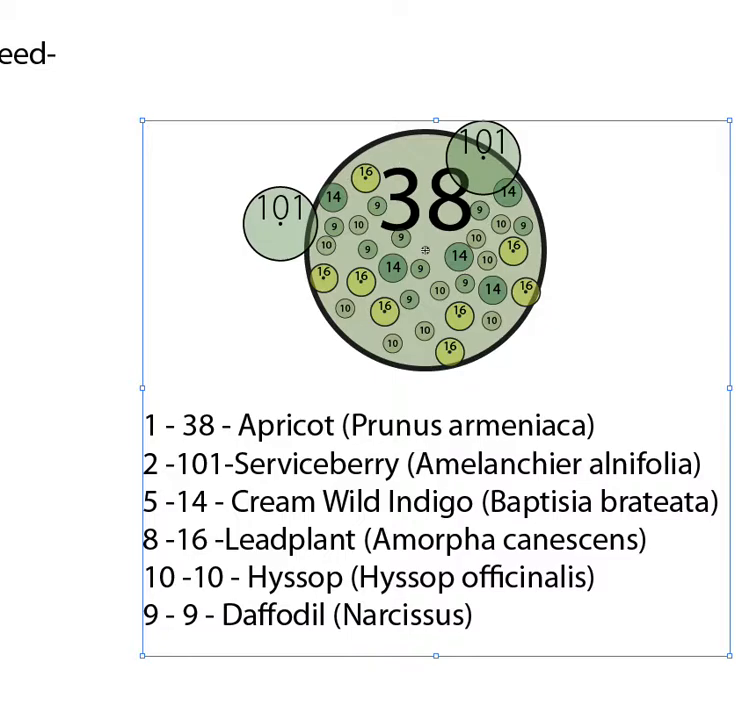
left_click_drag(741, 3, 673, 3)
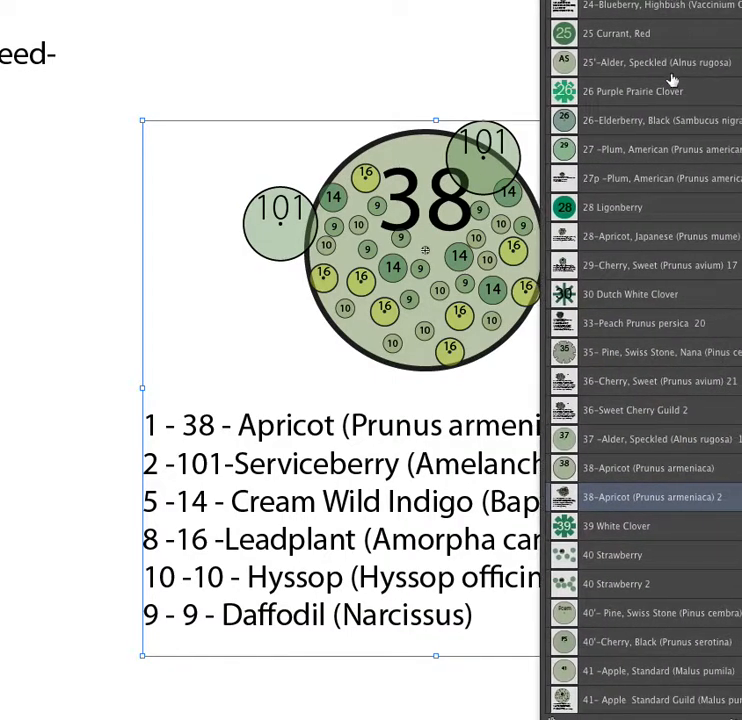
double_click(565, 497)
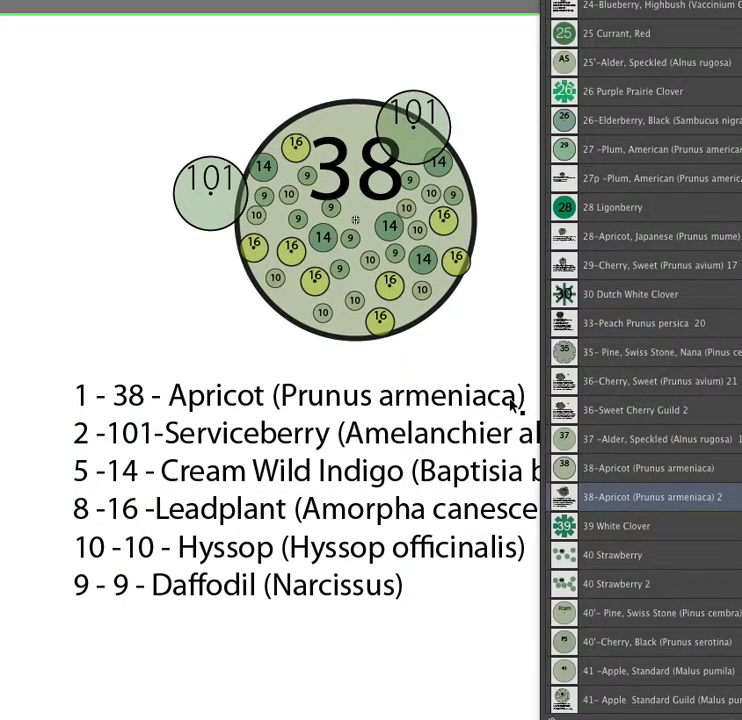
Step: Select the plants numbered 14, 38, 101, 16, 9 and 10 inside the apricot guild to identify the library symbol each one uses
left_click(386, 232)
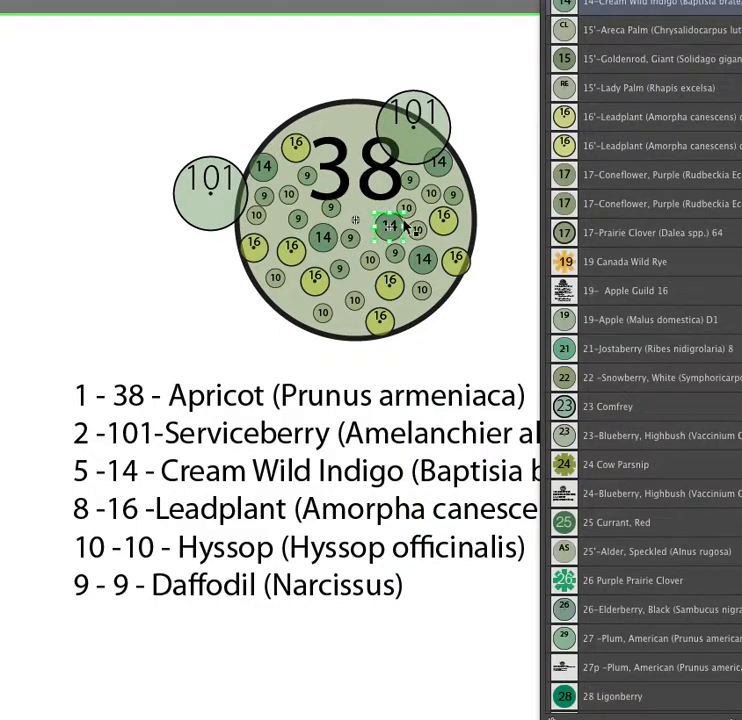
left_click_drag(580, 4, 584, 44)
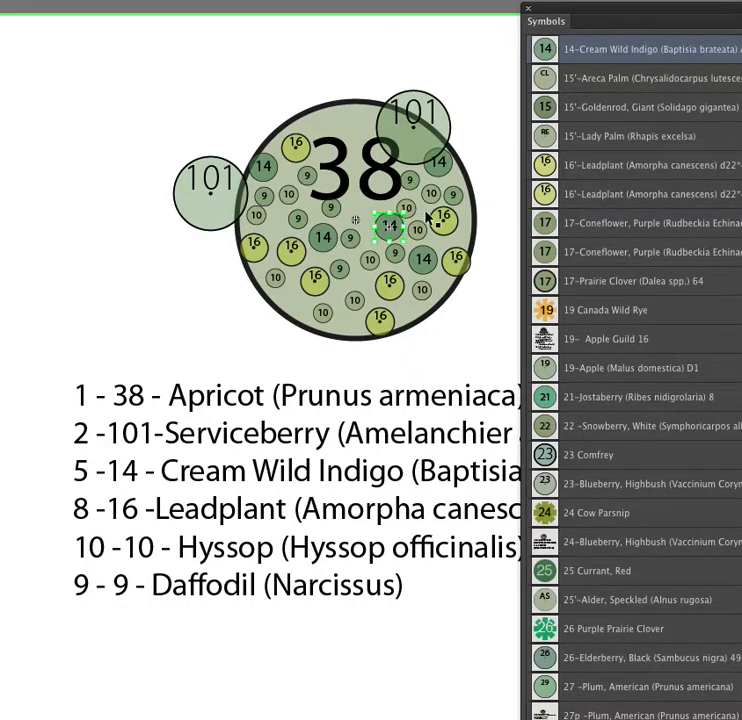
left_click(359, 128)
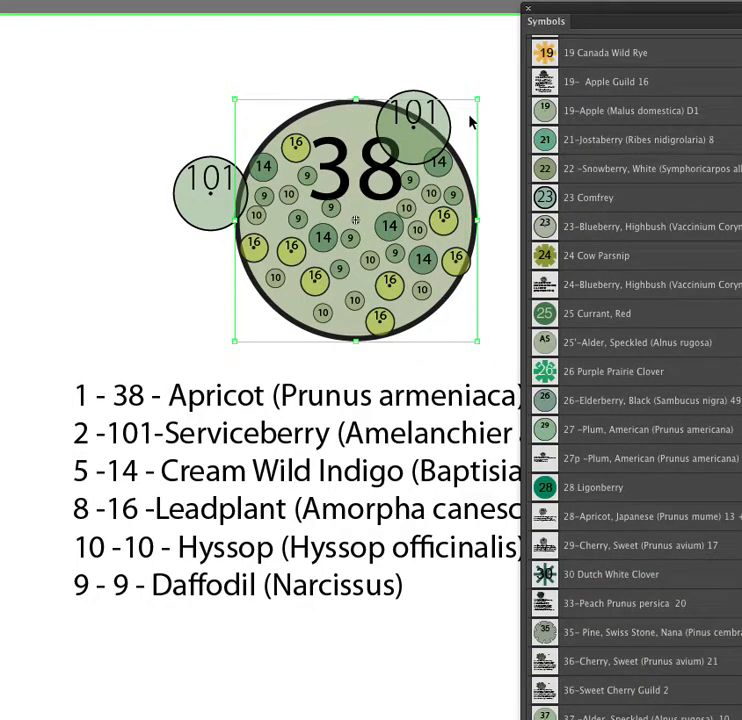
left_click_drag(711, 718, 709, 479)
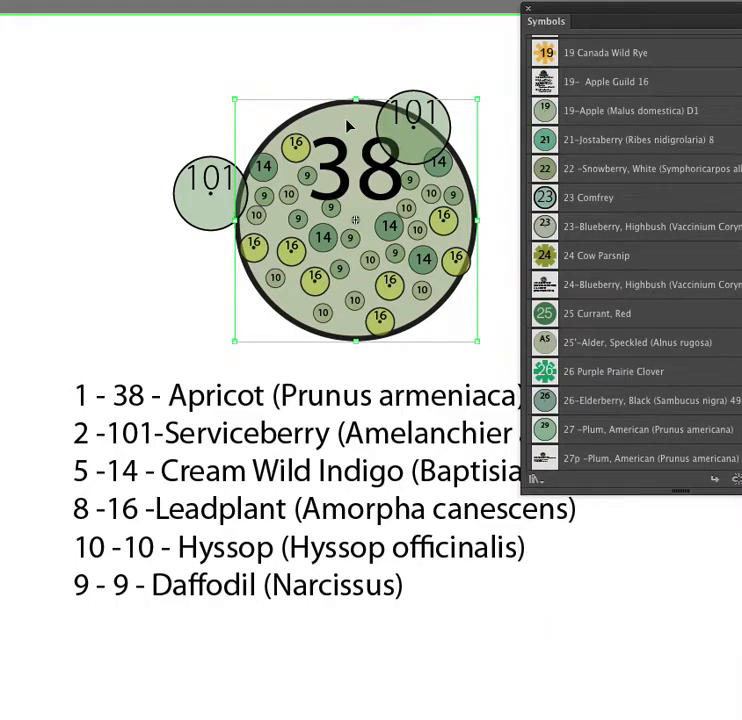
left_click(211, 180)
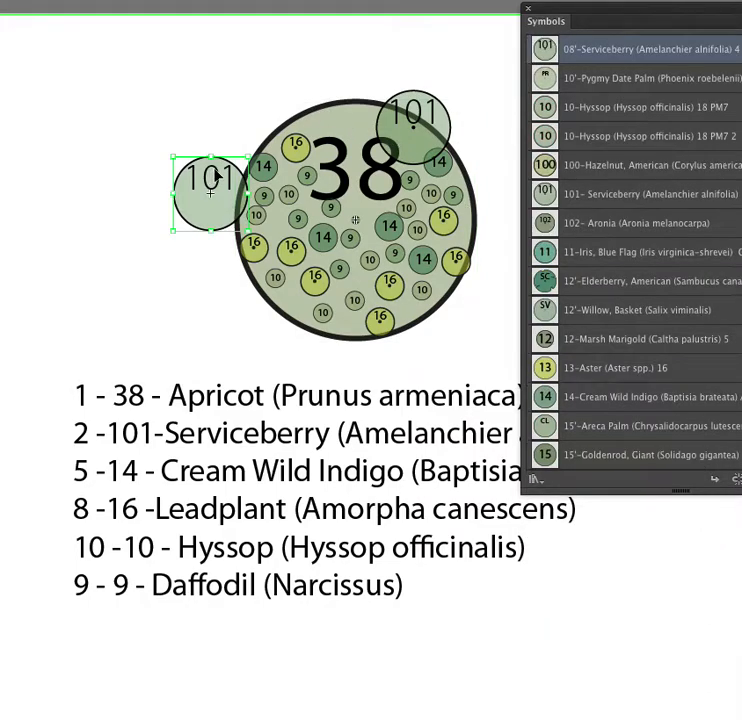
left_click(255, 246)
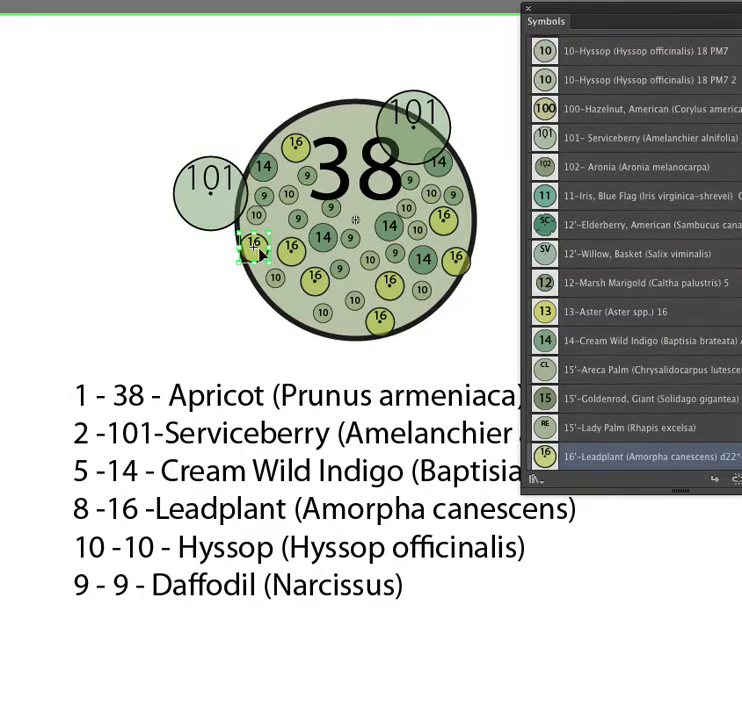
left_click(321, 241)
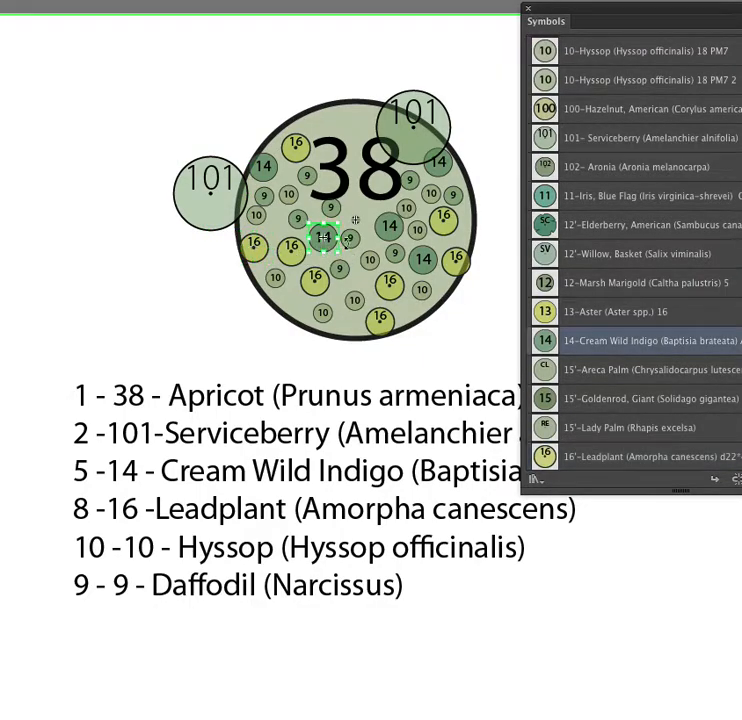
left_click(349, 238)
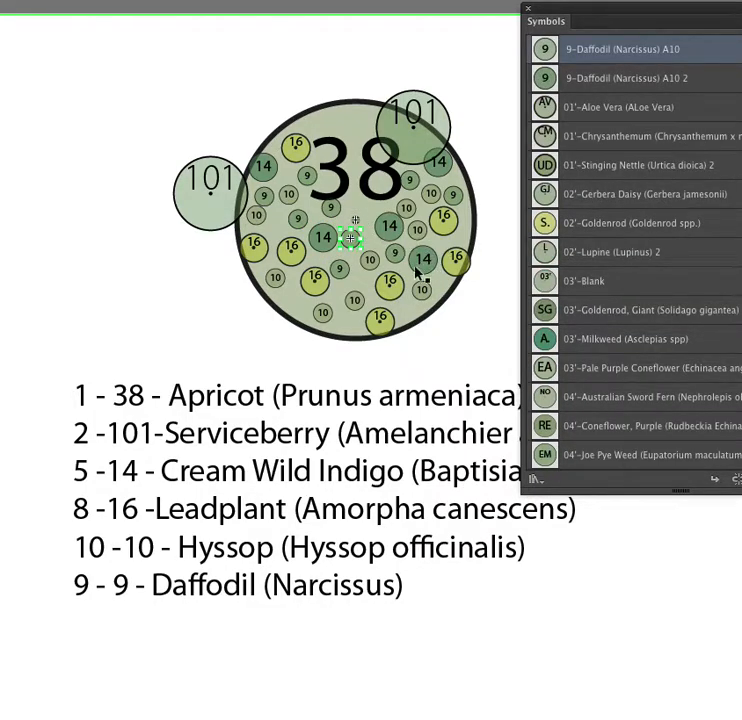
left_click(422, 290)
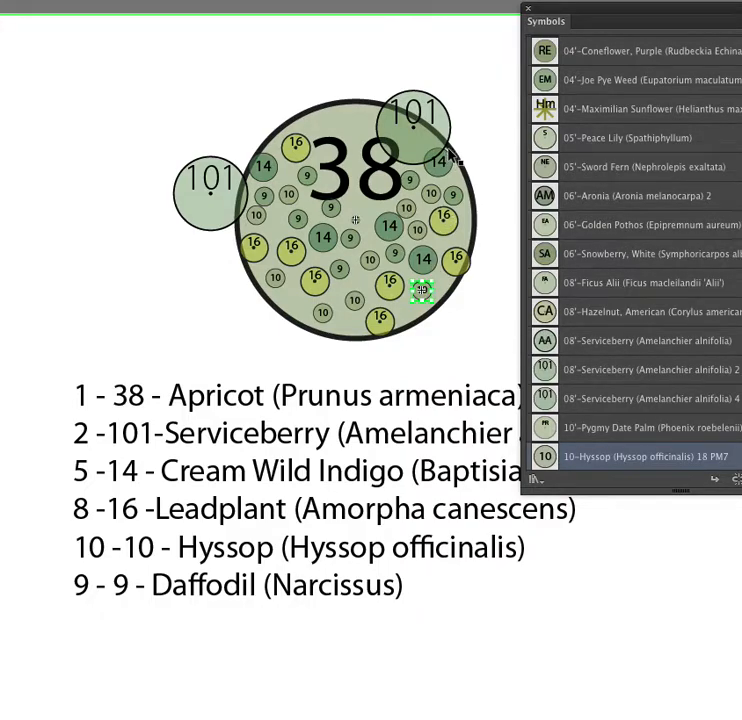
left_click(445, 128)
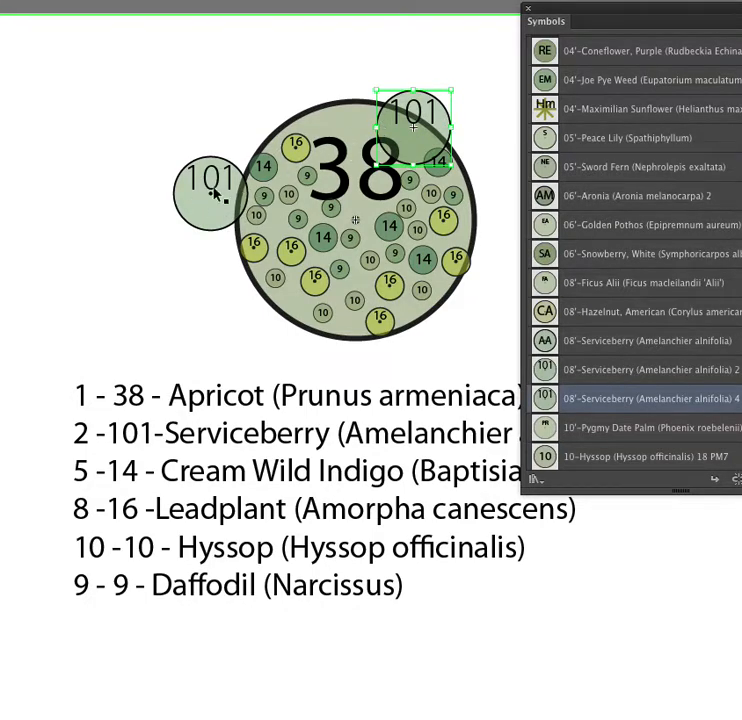
Step: Duplicate the yellow leadplant symbol 16 three times along the upper edge of the apricot circle
left_click(299, 146)
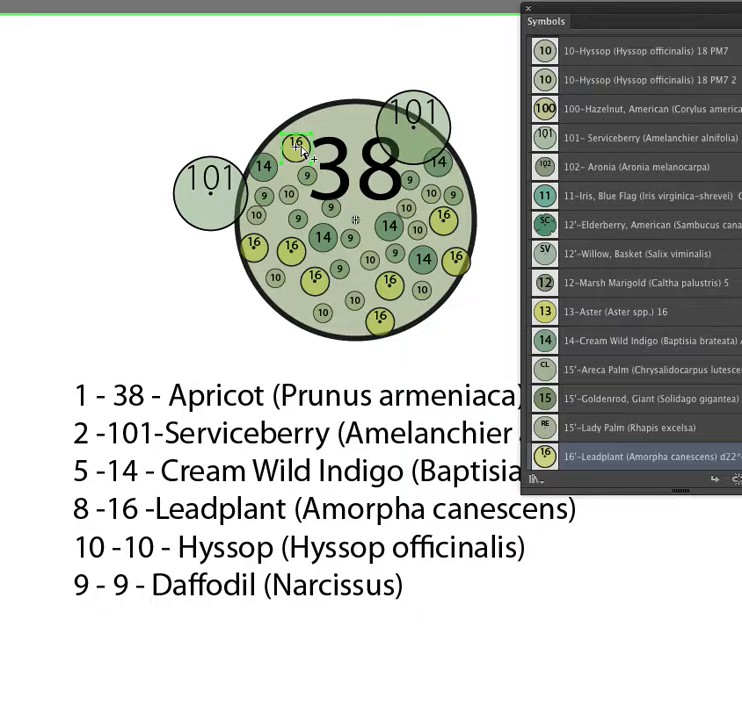
left_click_drag(300, 148, 271, 135)
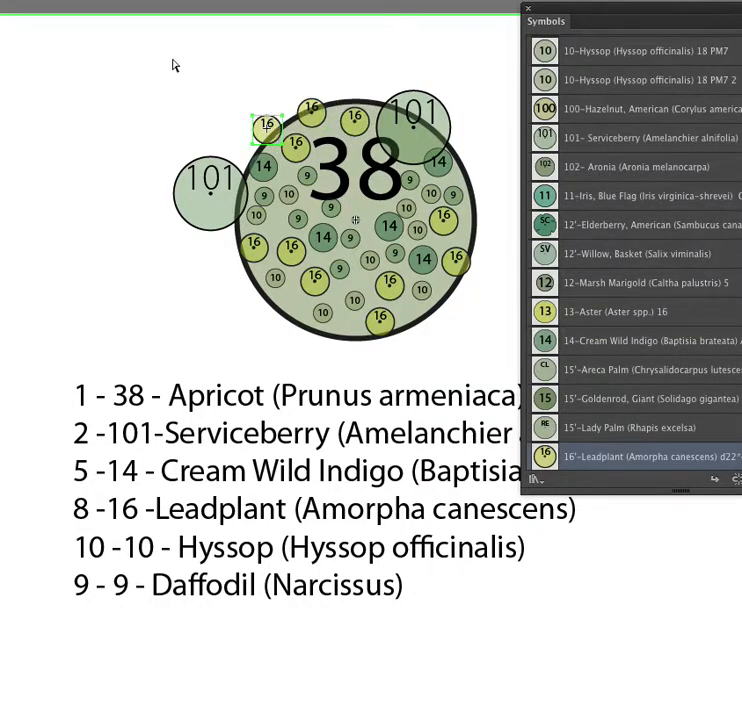
left_click_drag(30, 0, 261, 11)
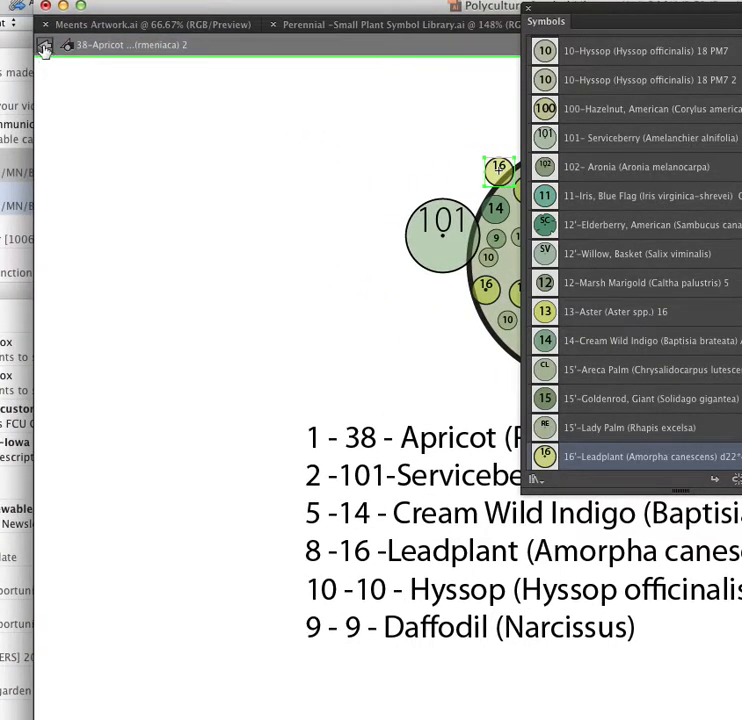
left_click_drag(152, 9, 0, 1)
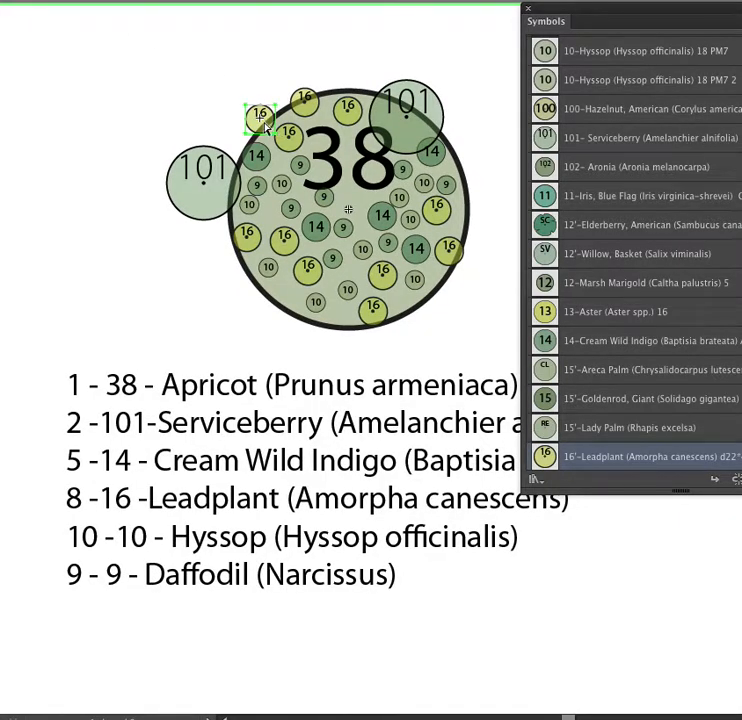
Step: Undo the three leadplant copies and leave the apricot guild's symbol editing mode
key("super+z")
key("super+z")
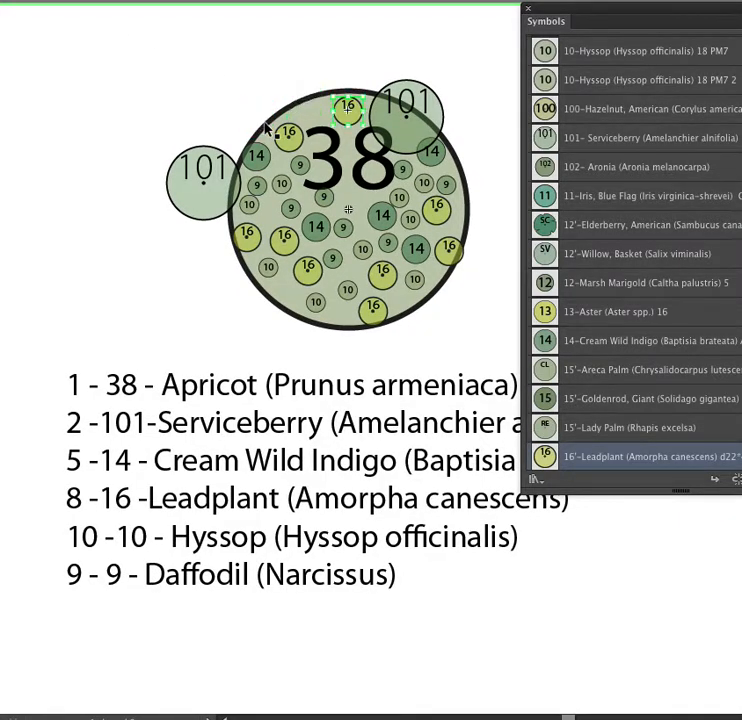
key("super+z")
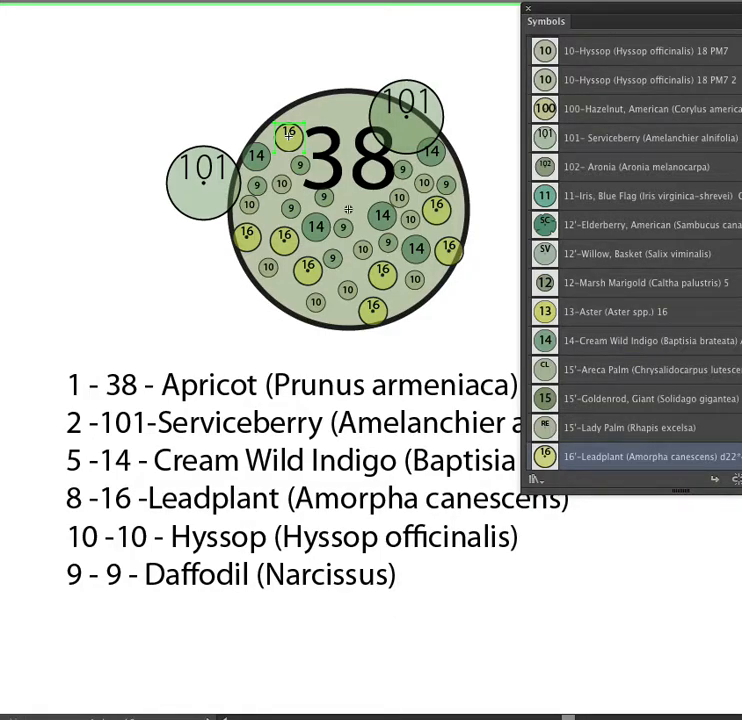
key("super+shift+a")
left_click_drag(348, 209, 418, 240)
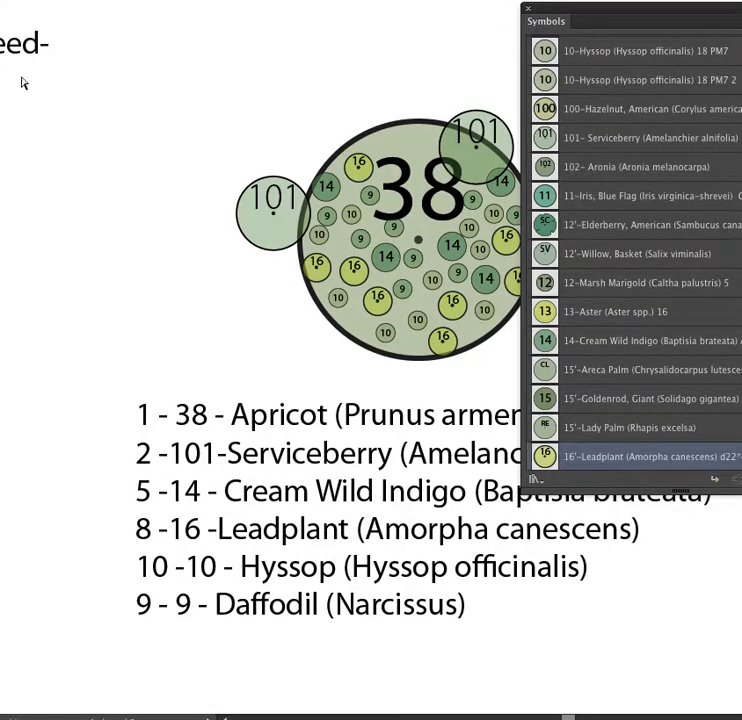
Step: Select the number 38 guild among the document's guilds and reopen its 38-Apricot (Prunus armeniaca) 2 symbol for editing
key("ctrl+minus")
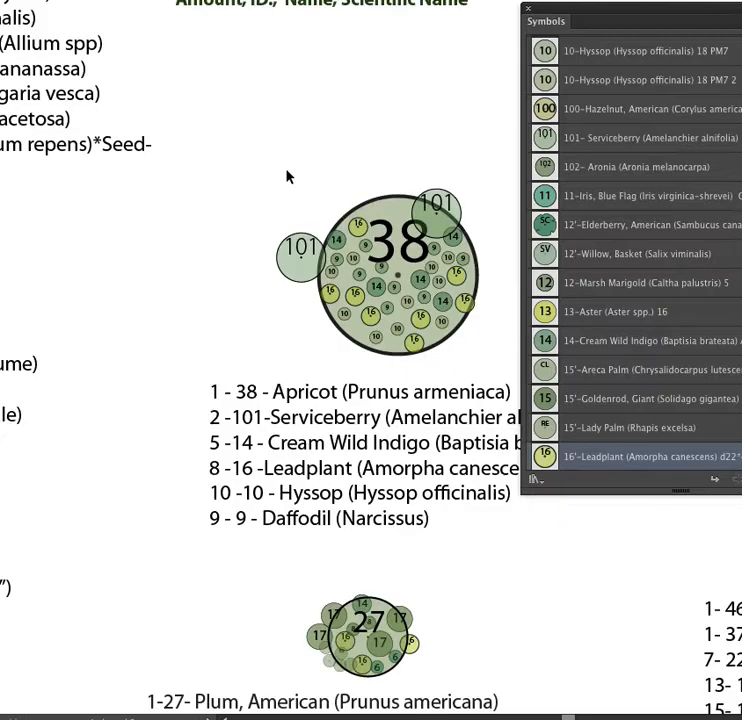
key("ctrl+minus")
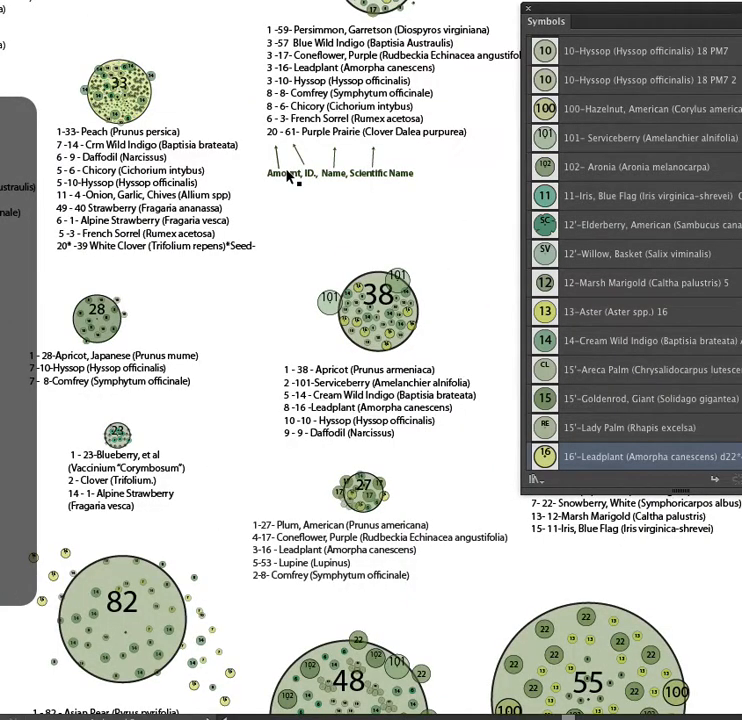
key("ctrl+minus")
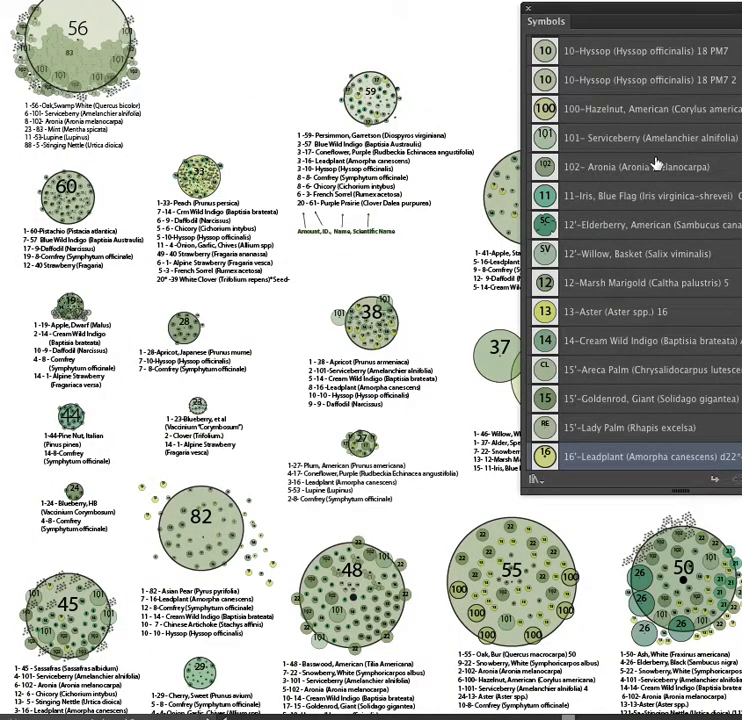
scroll(732, 200, "down", 1)
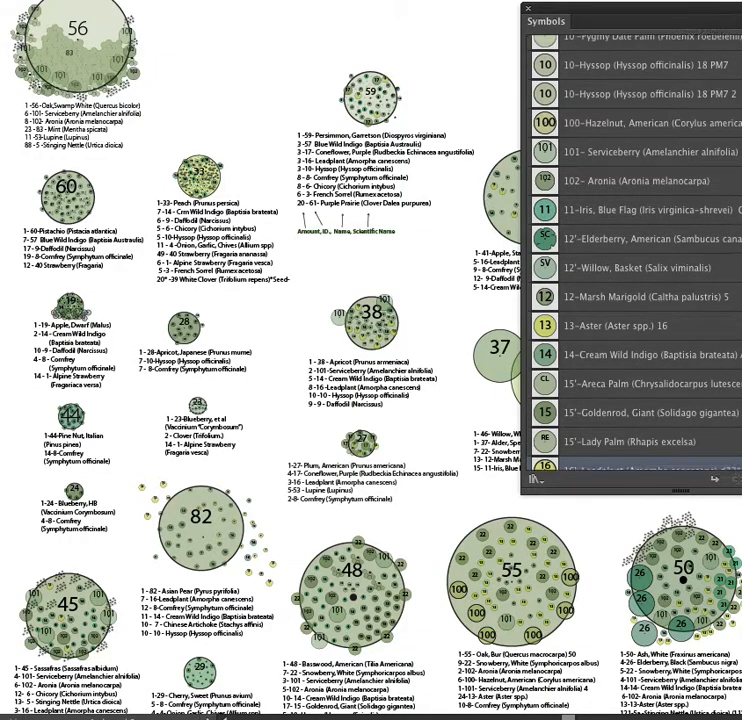
scroll(732, 200, "up", 1)
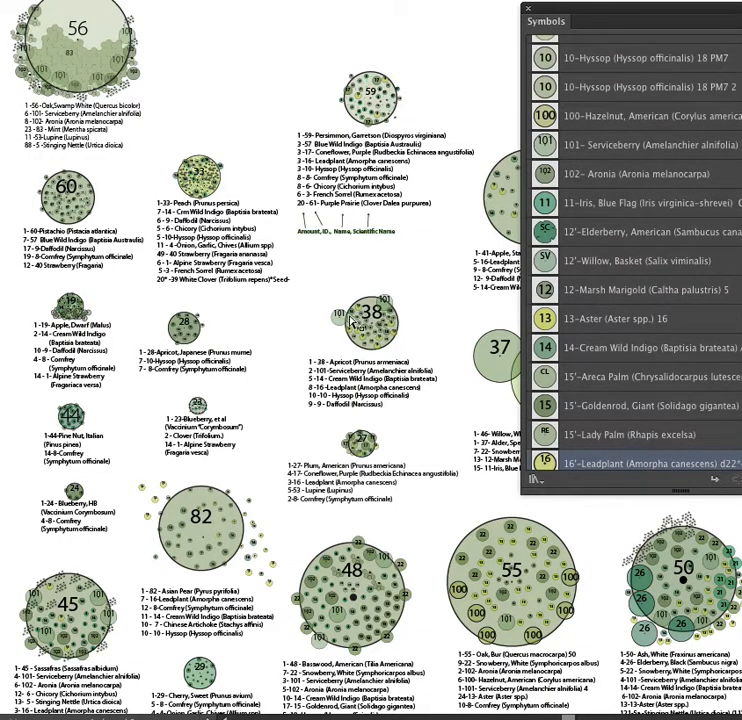
left_click_drag(315, 284, 370, 322)
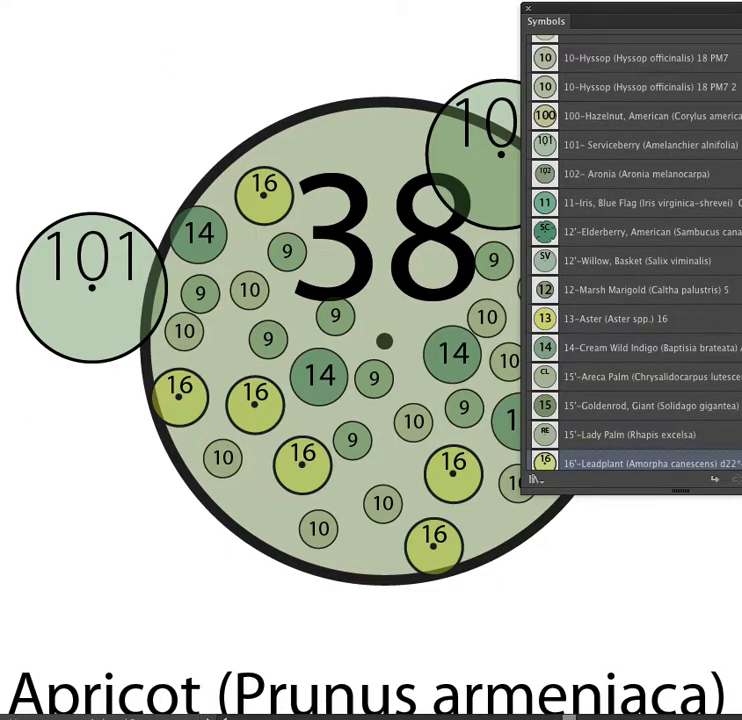
left_click(320, 117)
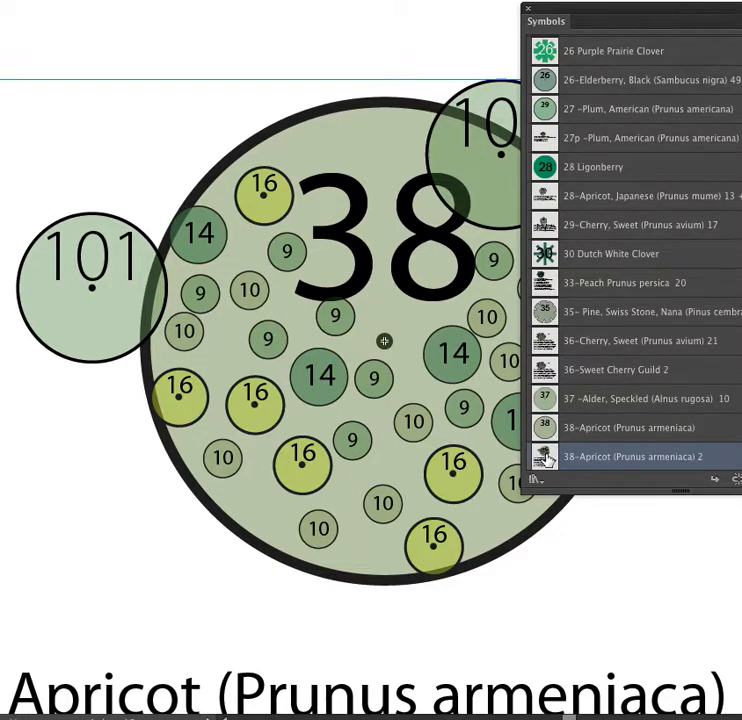
scroll(317, 260, "down", 5)
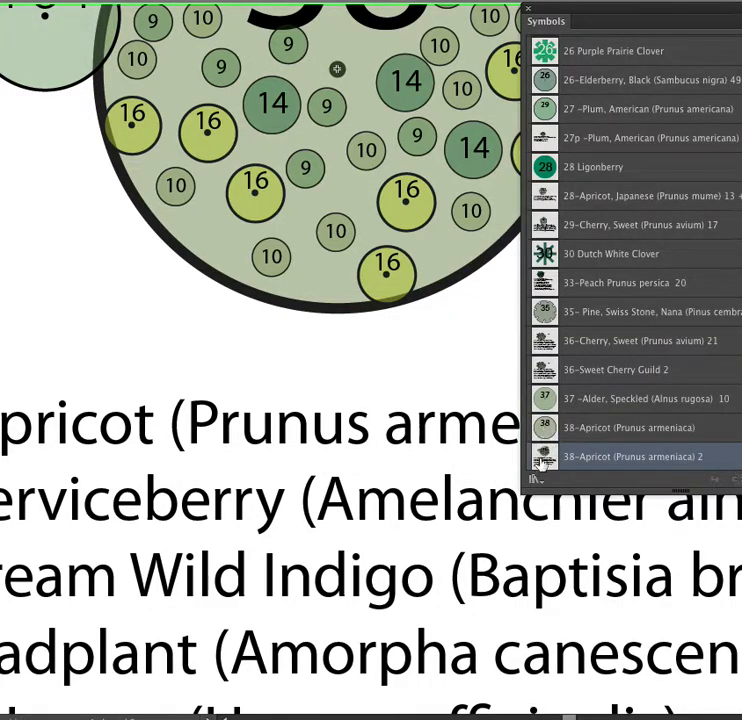
Step: Add another 08'-Serviceberry (Amelanchier alnifolia) 4 symbol over the upper-left edge of the apricot circle
left_click_drag(440, 367, 380, 561)
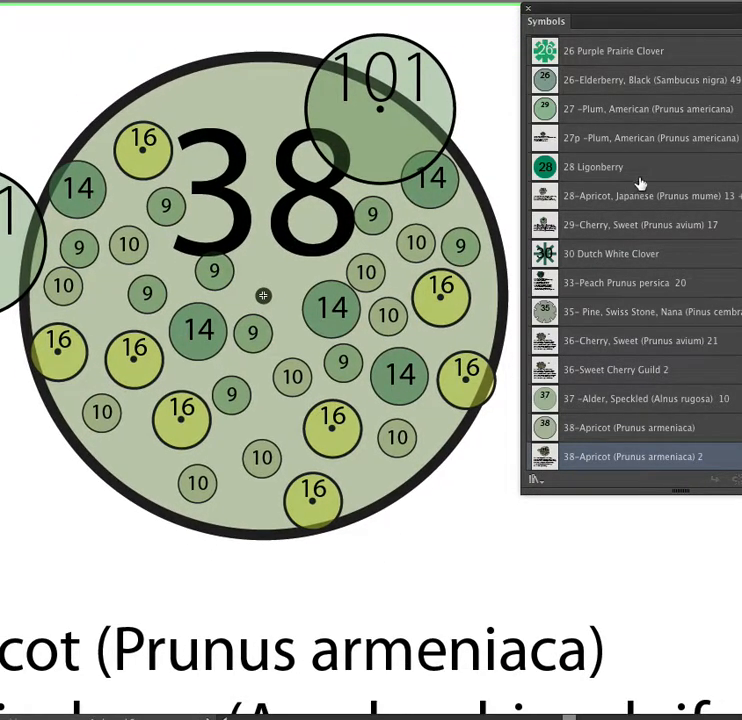
scroll(630, 260, "down", 10)
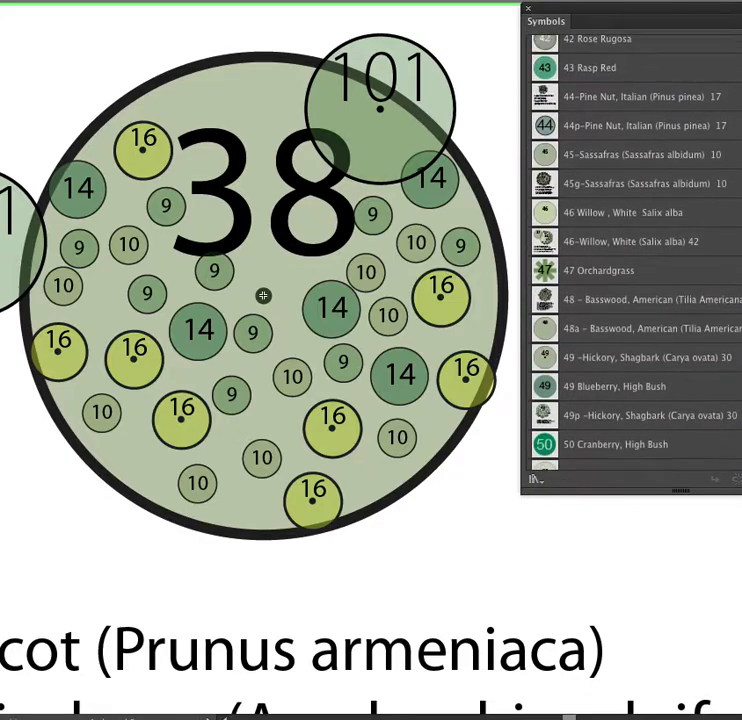
left_click(395, 118)
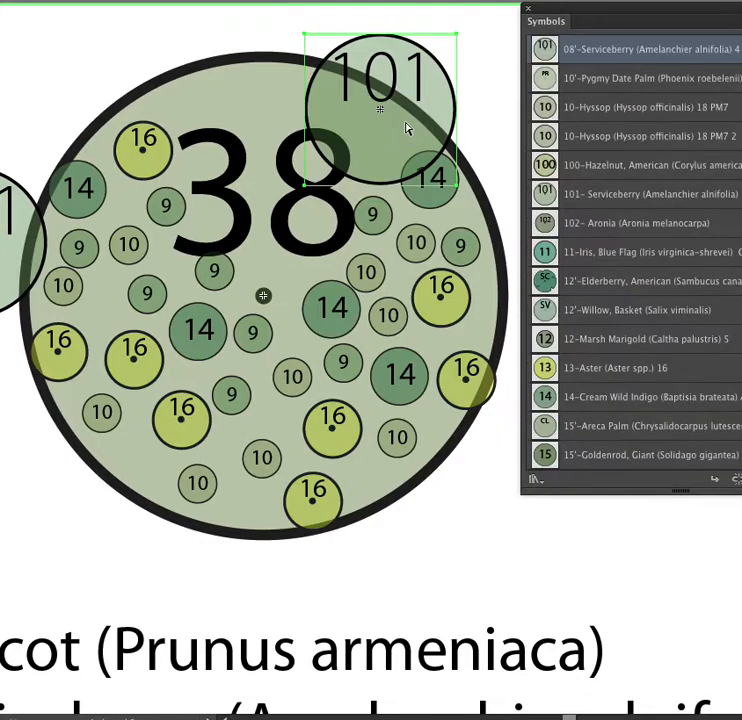
left_click_drag(622, 38, 172, 50)
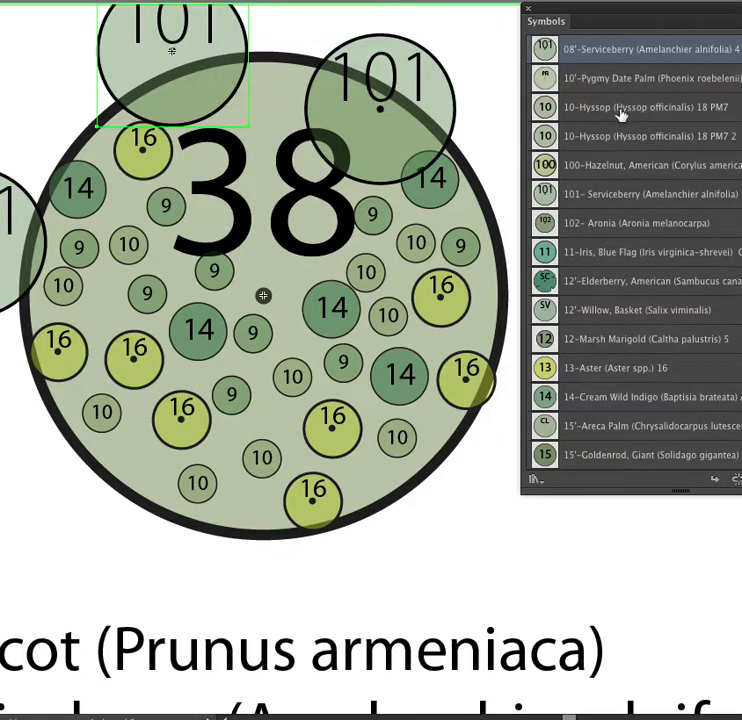
Step: Try a 10-Hyssop (Hyssop officinalis) symbol near the apricot circle's upper edge and undo both it and the extra serviceberry
left_click_drag(614, 118, 300, 102)
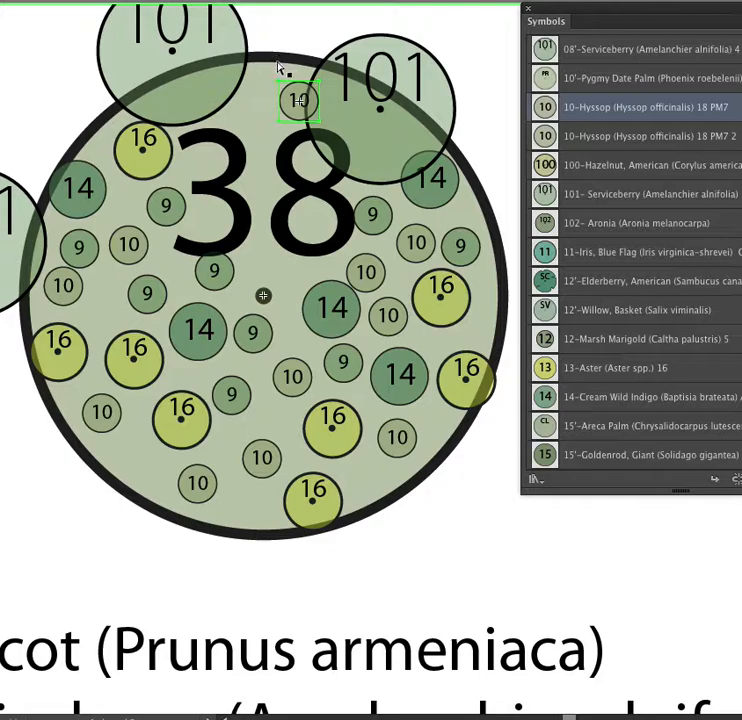
key("super+z")
key("super+z")
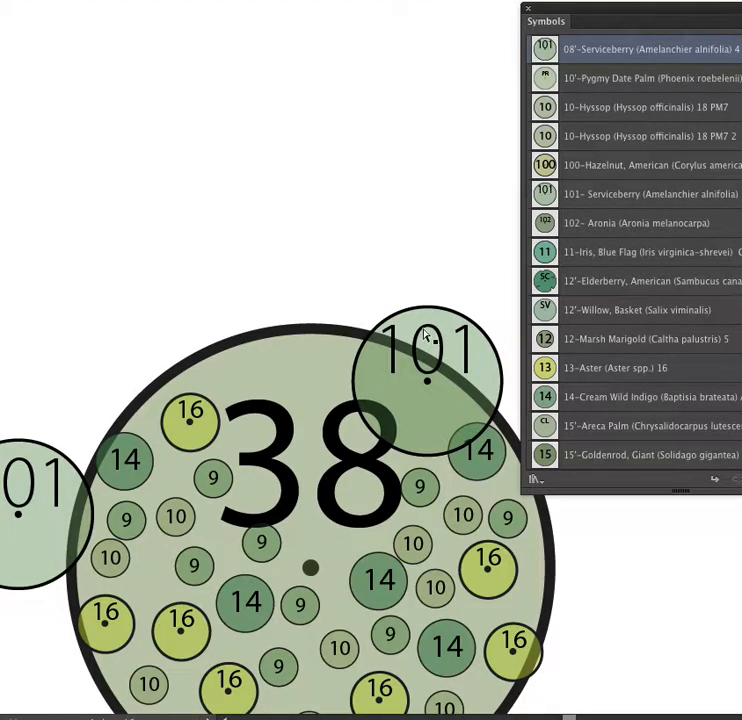
Step: Enlarge the Symbols panel and sort the document's symbols by name
left_click_drag(384, 270, 346, 66)
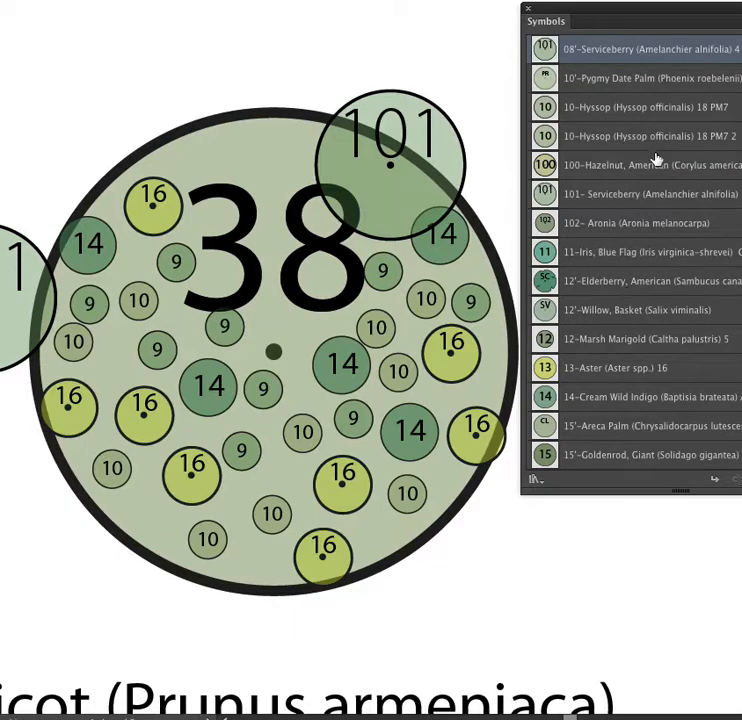
left_click_drag(607, 27, 420, 38)
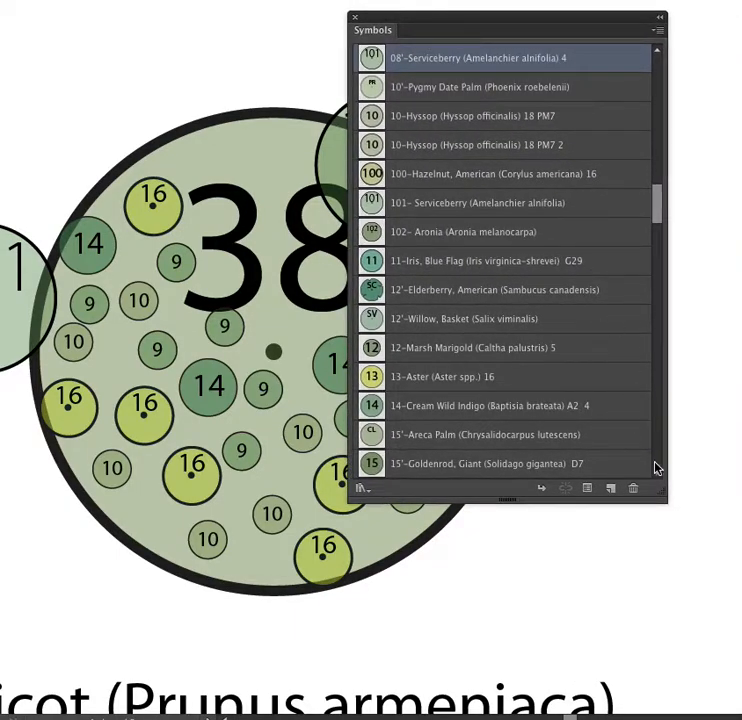
left_click_drag(659, 495, 667, 626)
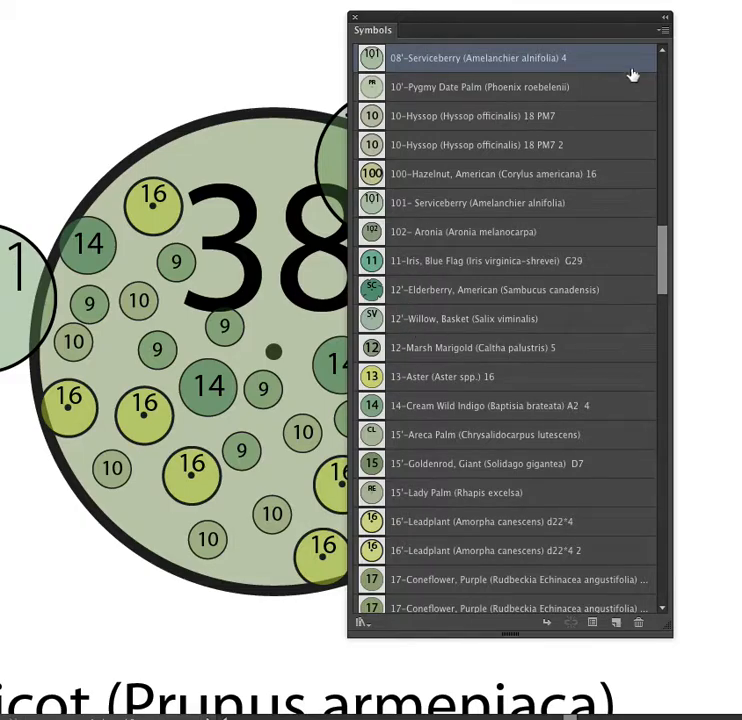
left_click(665, 33)
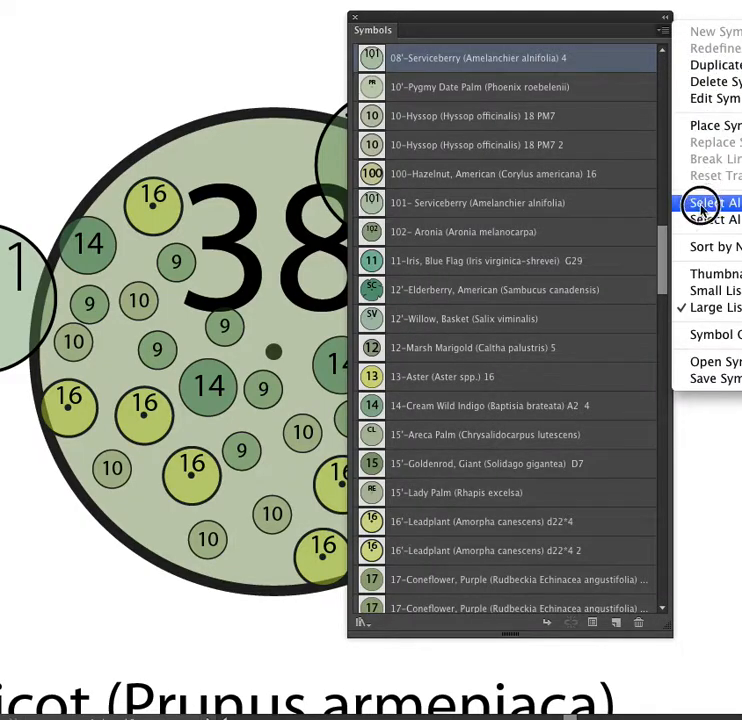
left_click(704, 246)
left_click_drag(619, 30, 458, 49)
left_click(510, 17)
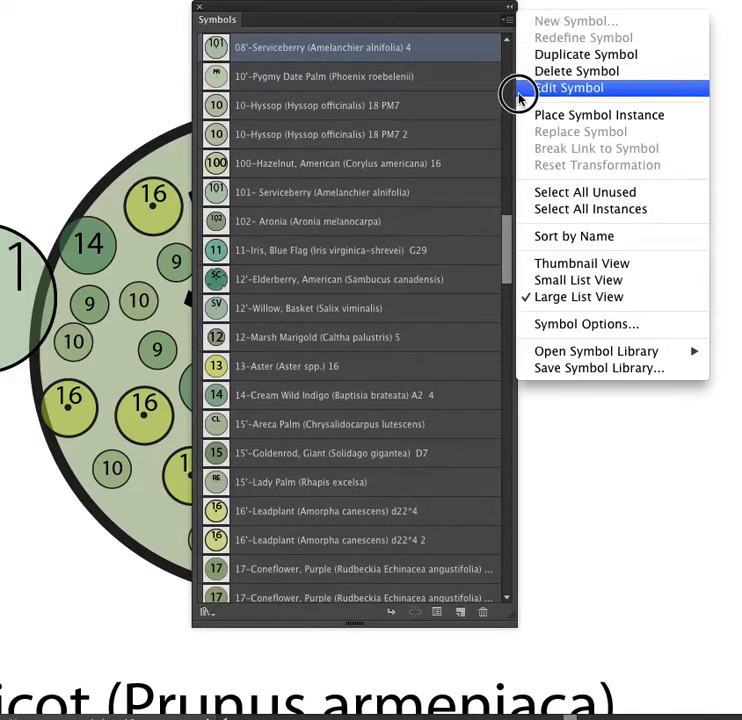
left_click(587, 237)
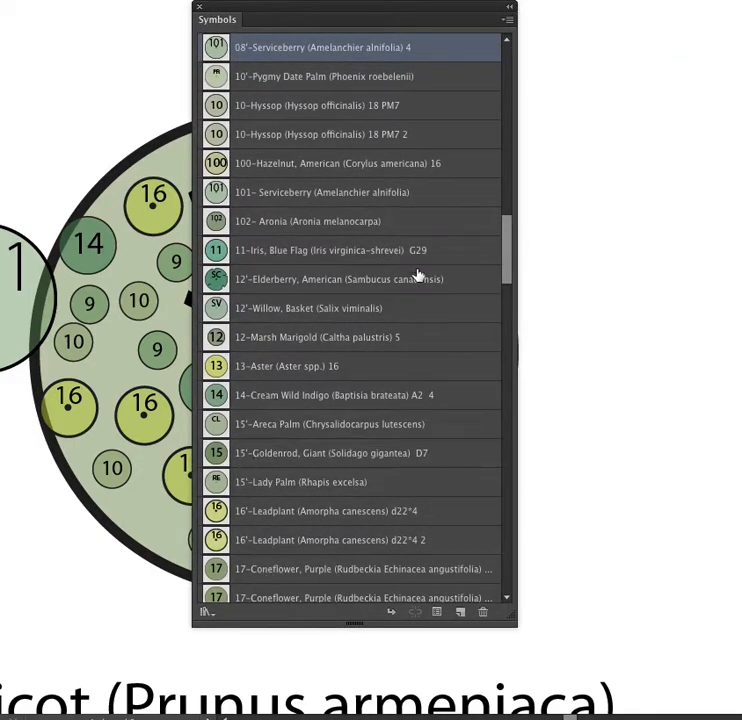
left_click_drag(506, 270, 515, 150)
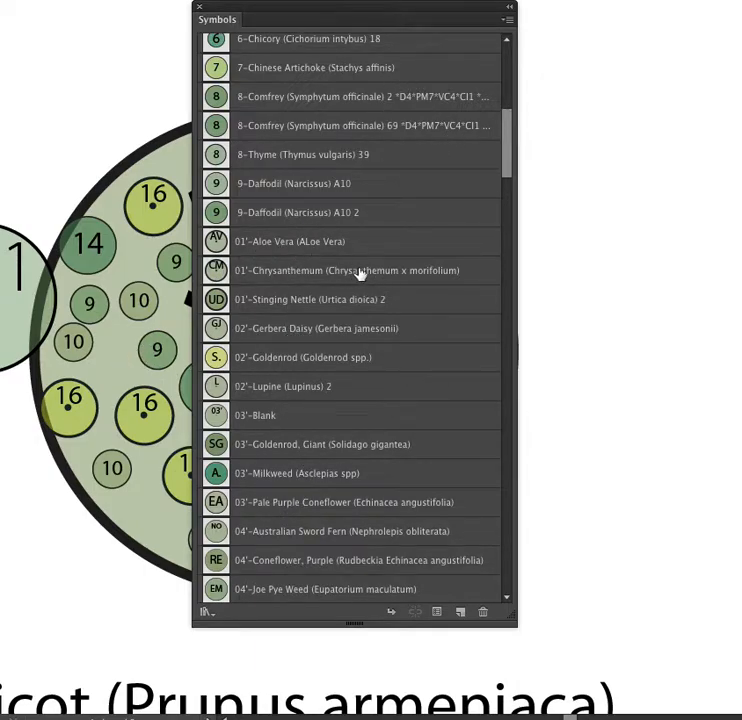
Step: Save the document's symbols as a library file named SW Polyculture Symbol Library.ai in the Symbols folder
left_click(206, 613)
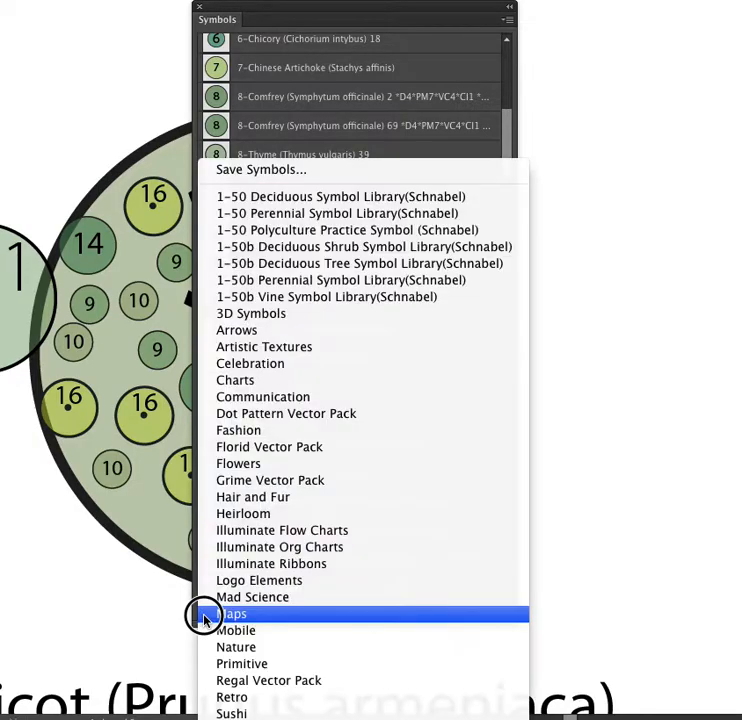
left_click(268, 172)
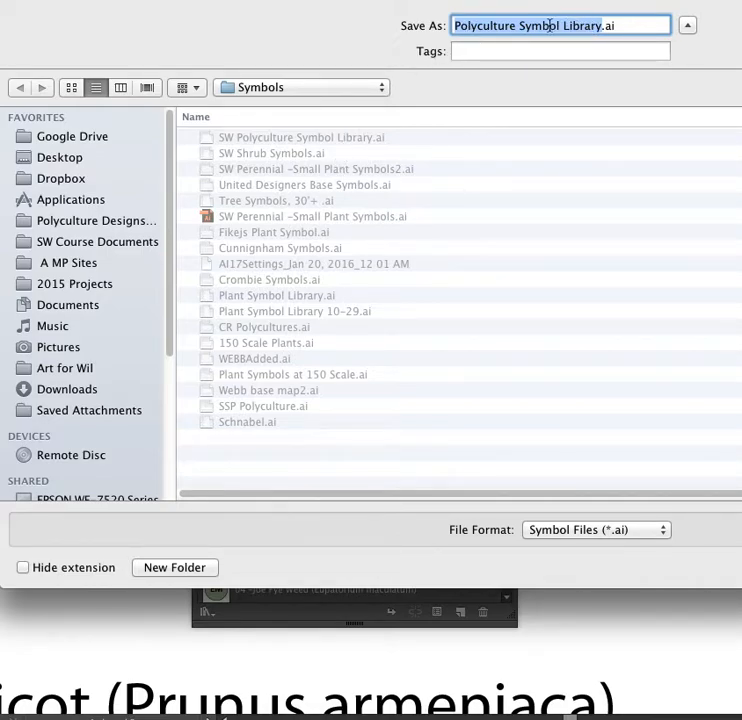
left_click(548, 25)
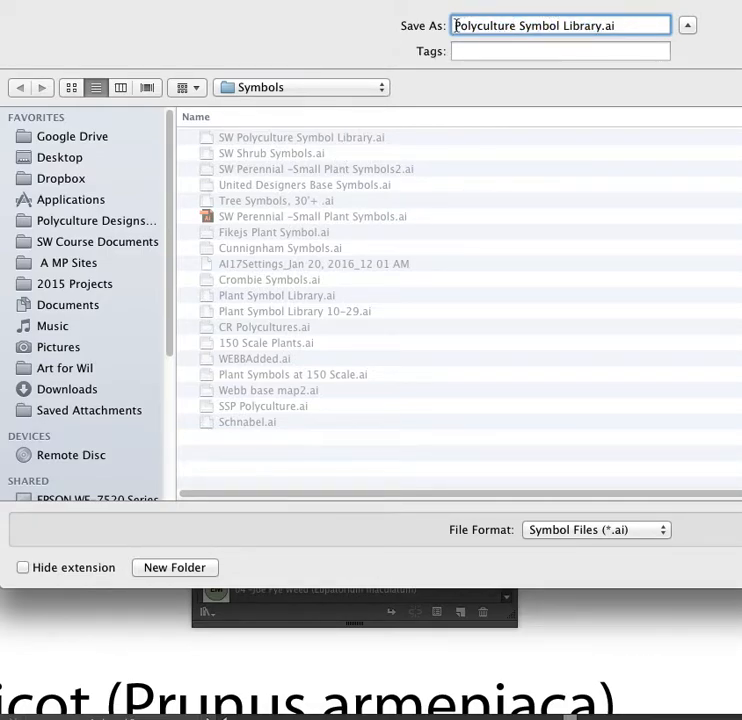
type("SW")
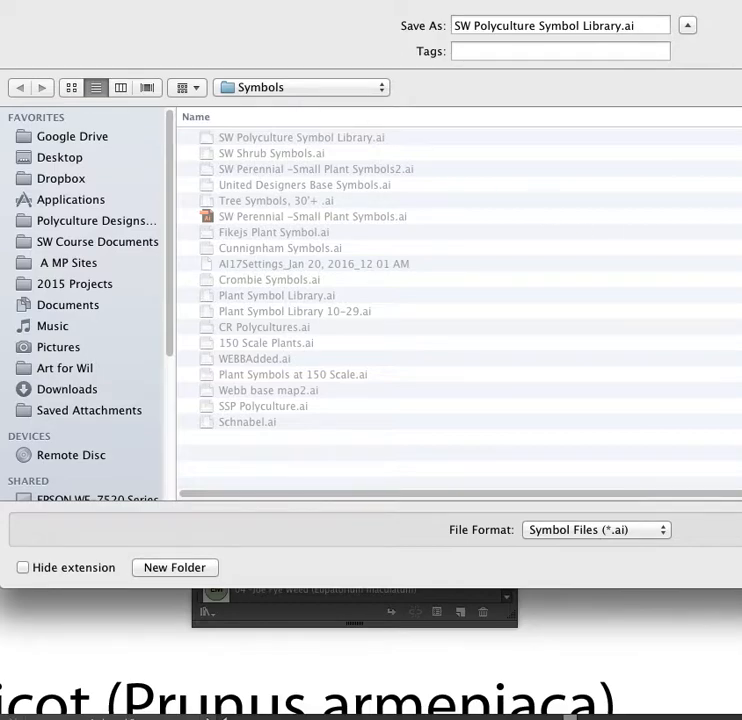
key("Return")
left_click(696, 102)
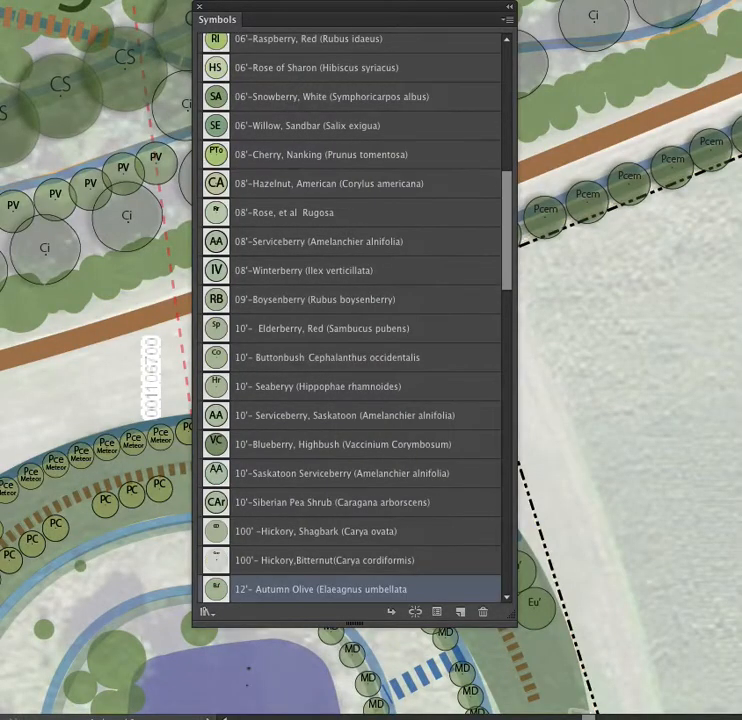
Step: Open the user-defined SW Polyculture Symbol Library in the site plan document and place it beside the Symbols panel
left_click_drag(334, 26, 537, 23)
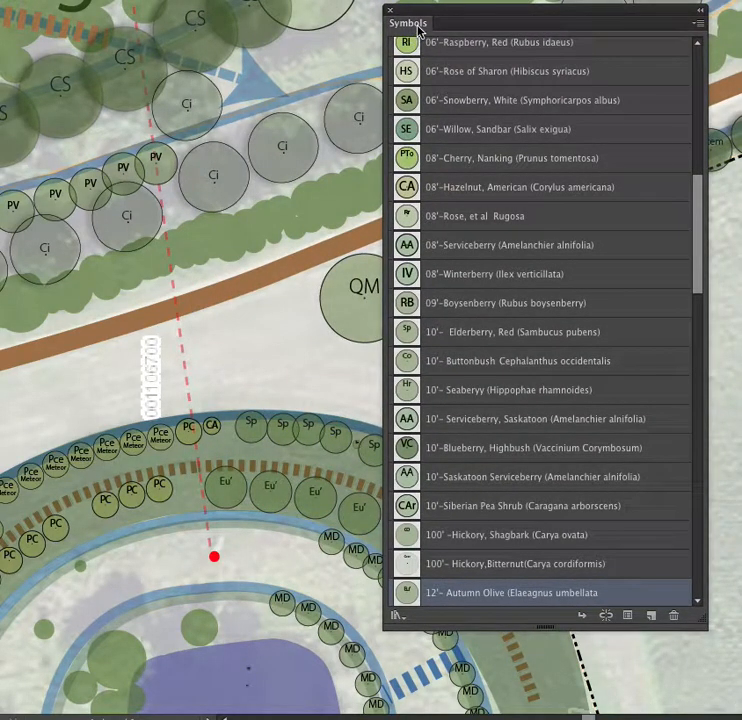
left_click(400, 616)
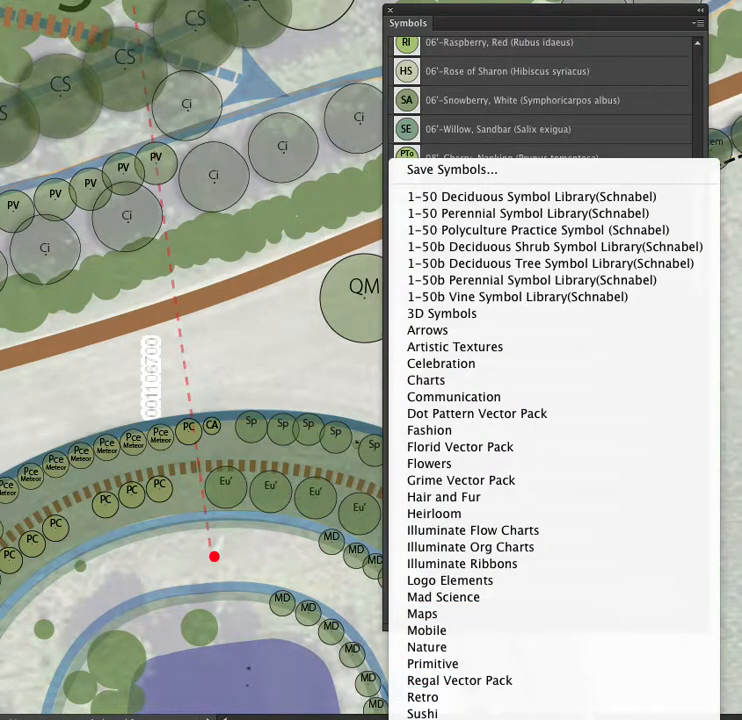
mouse_move(440, 719)
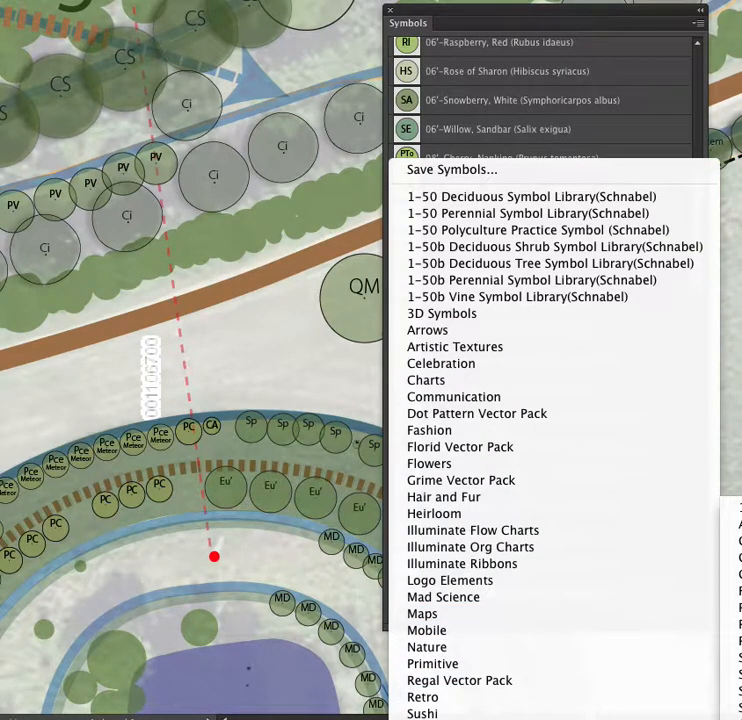
left_click(488, 20)
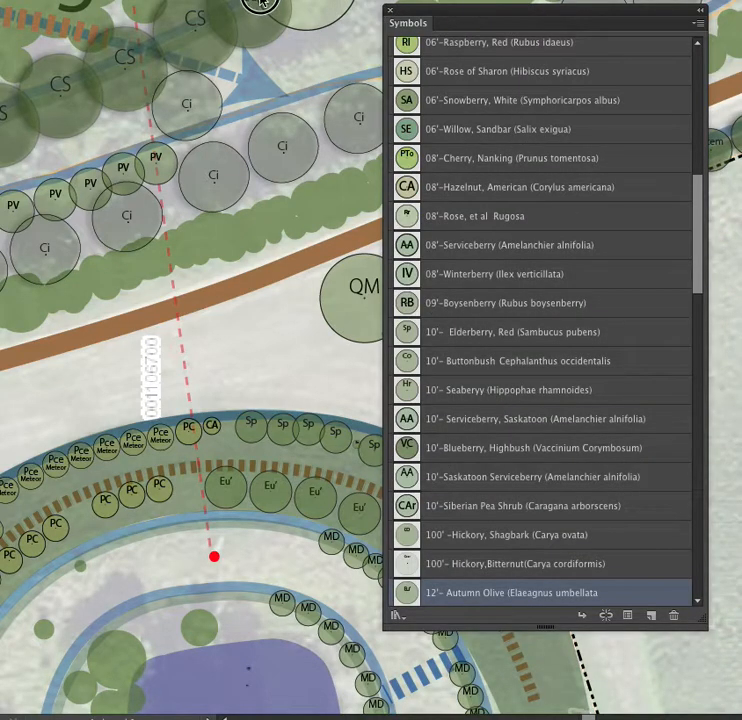
left_click_drag(436, 20, 81, 0)
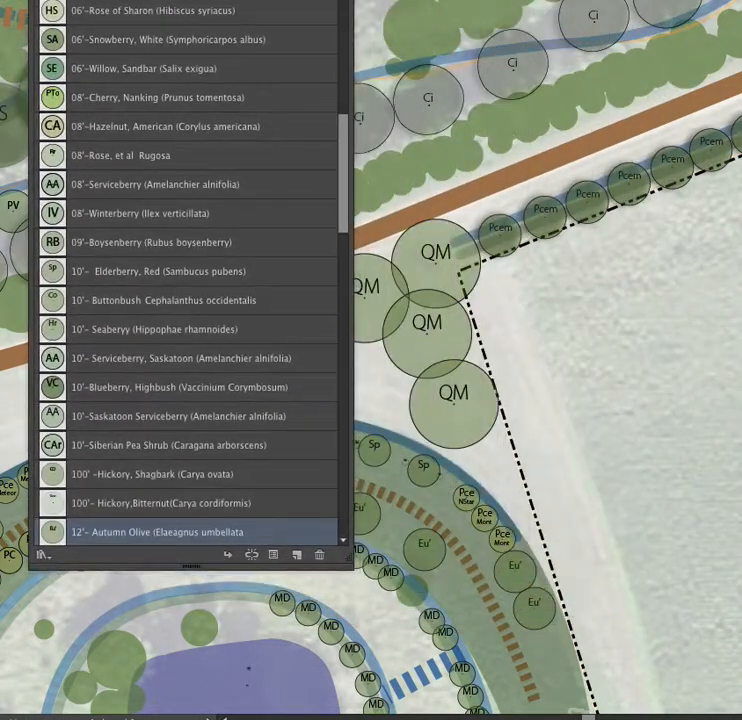
left_click(44, 554)
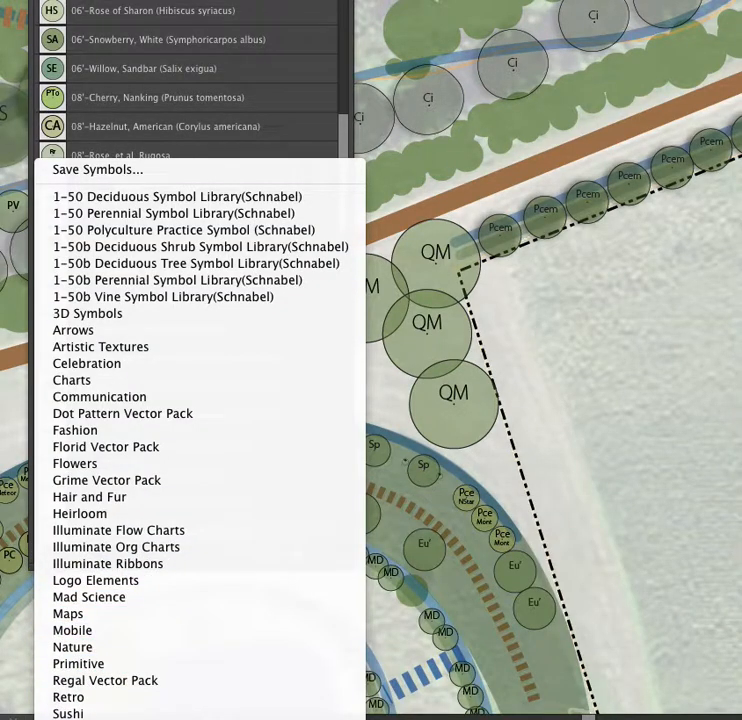
mouse_move(110, 718)
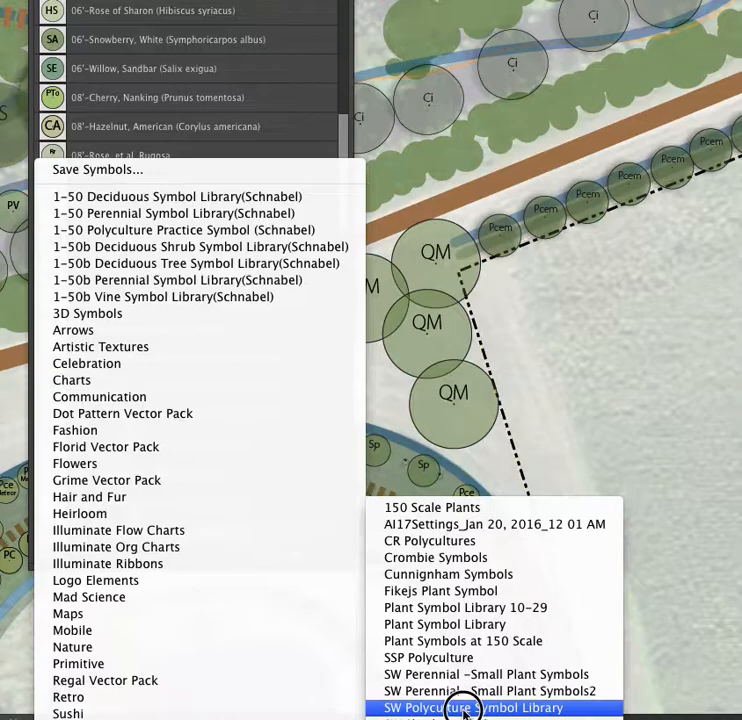
left_click(497, 710)
left_click(740, 420)
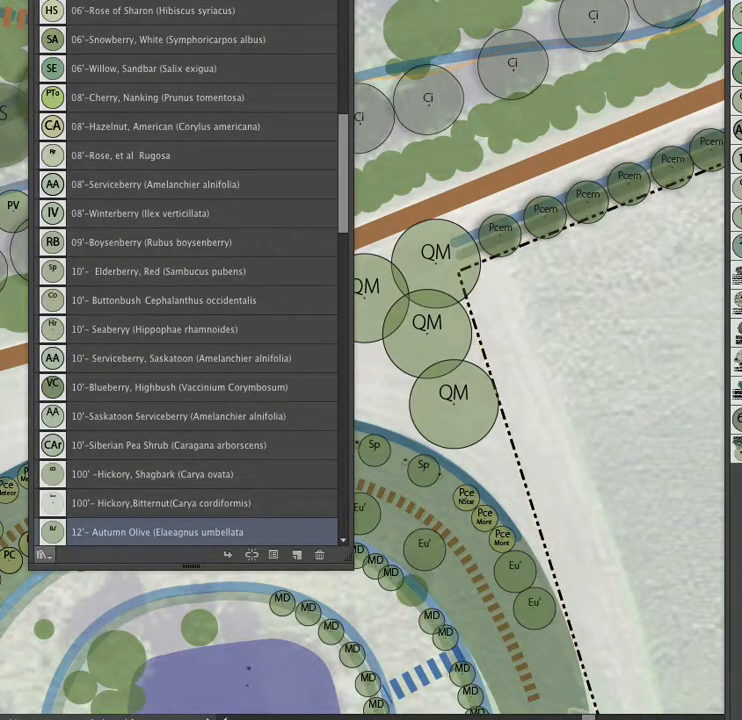
left_click_drag(741, 0, 437, 14)
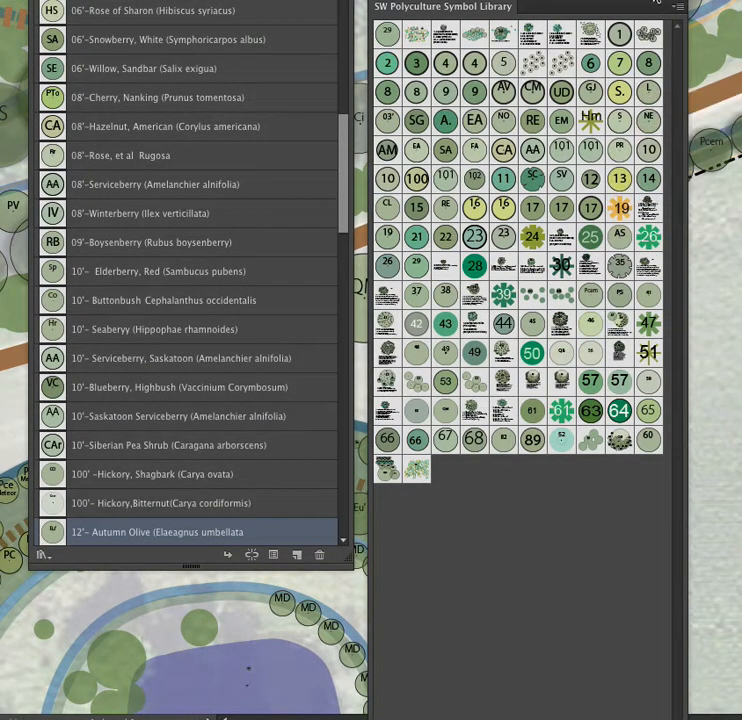
Step: Display the SW Polyculture Symbol Library as a large list
left_click(680, 8)
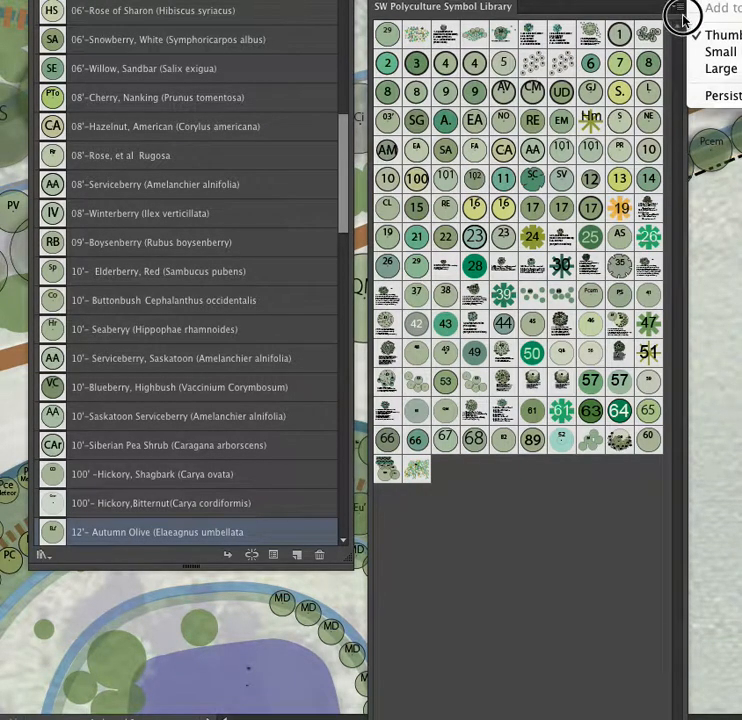
left_click(707, 70)
mouse_move(676, 91)
left_mouse_down()
mouse_move(675, 152)
mouse_move(684, 70)
left_mouse_up()
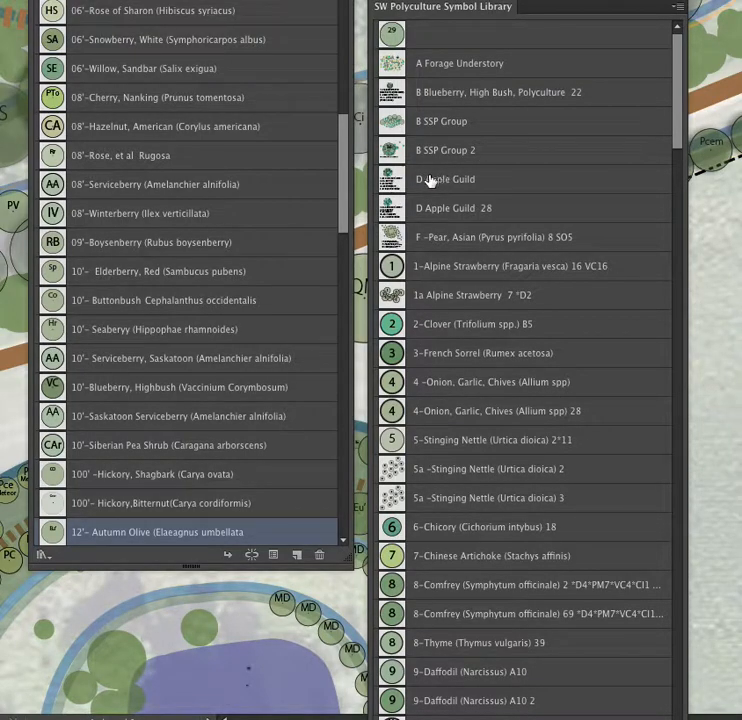
Step: Add D Apple Guild and F -Pear, Asian (Pyrus pyrifolia) 8 SO5 to the site plan's symbols and uncover the map
left_click(397, 185)
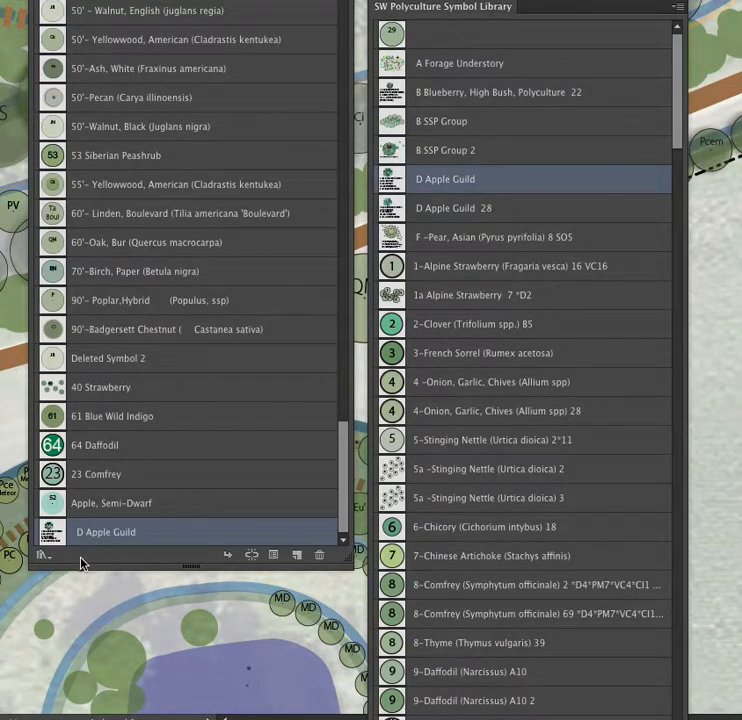
left_click(446, 242)
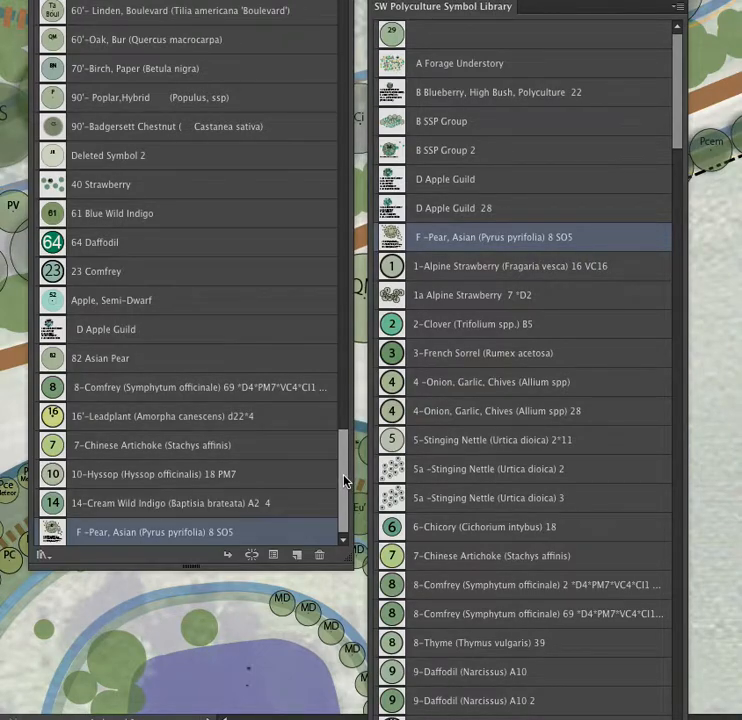
left_click_drag(450, 12, 736, 10)
left_click_drag(285, 0, 741, 25)
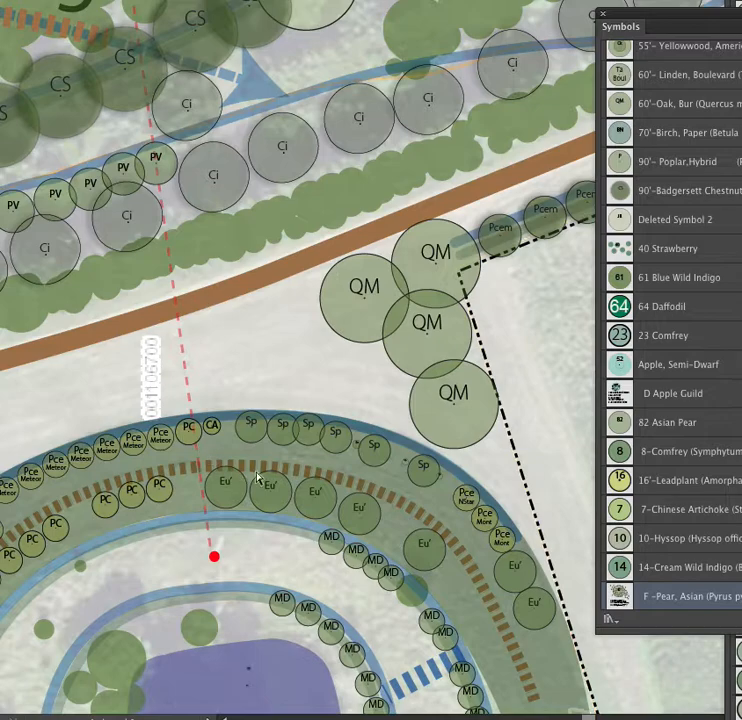
Step: Place the F -Pear, Asian guild symbol on the site plan between the two curved blue swales, beside the red dot
left_click_drag(298, 541, 282, 331)
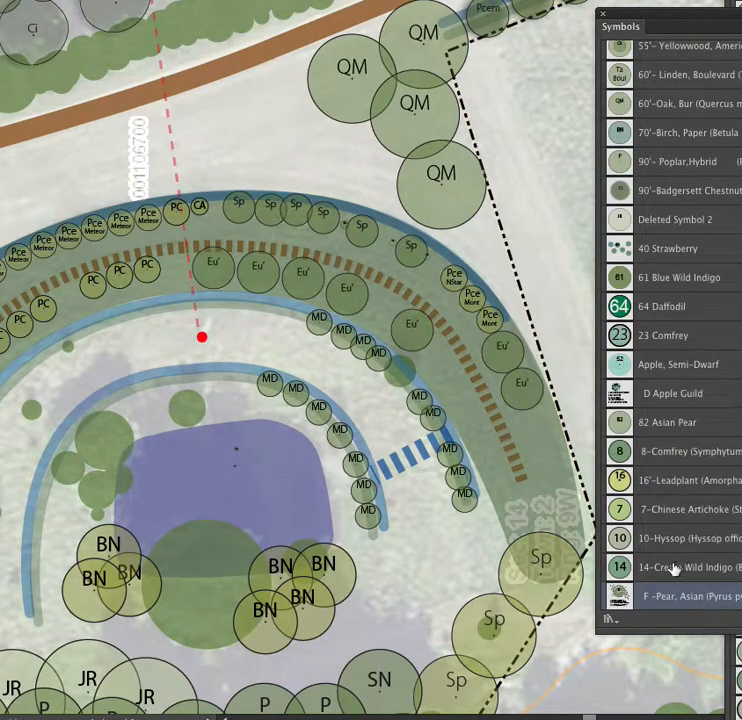
key("z")
left_click_drag(192, 285, 380, 436)
left_click_drag(616, 598, 287, 297)
left_click_drag(271, 205, 295, 340)
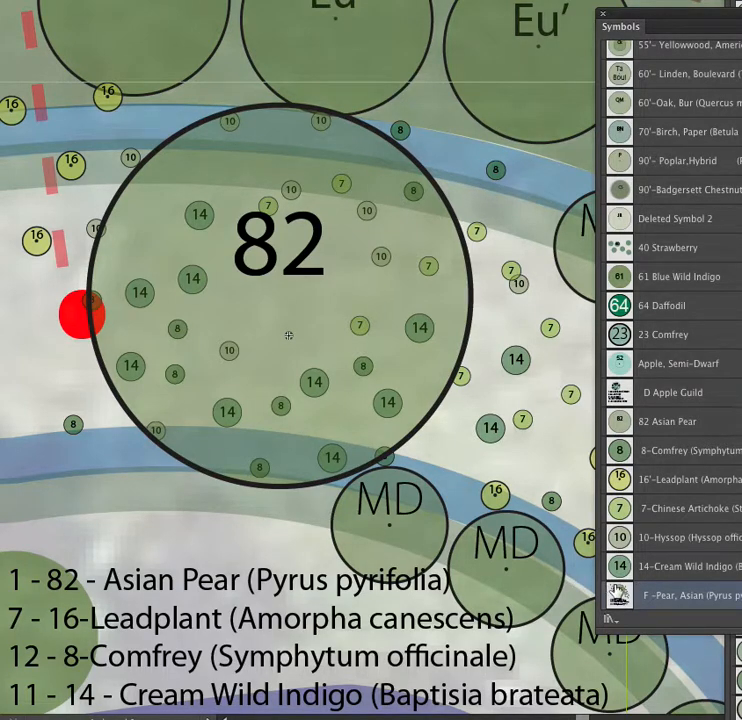
Step: Edit the F -Pear, Asian symbol to delete the plant list text below the circle and return to the site plan
double_click(619, 594)
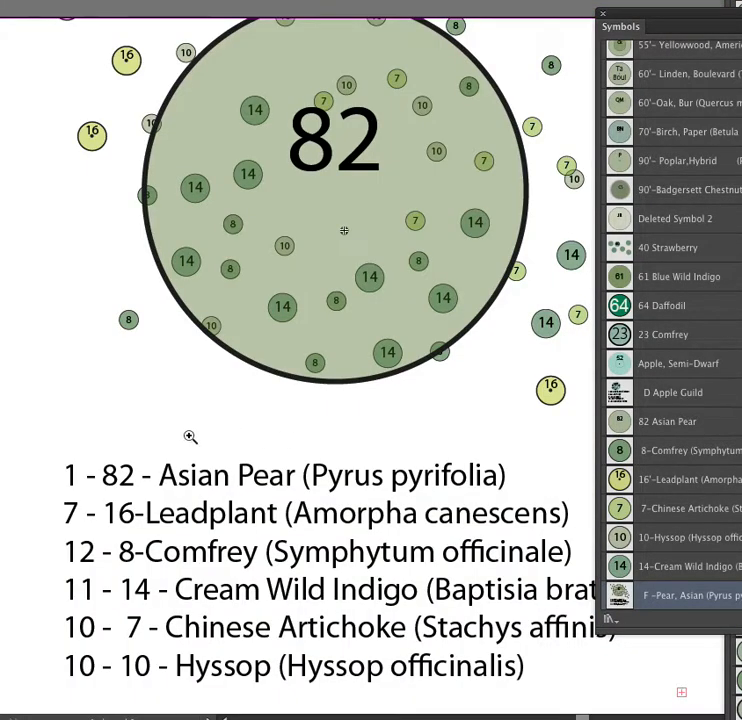
left_click(214, 489)
key("Delete")
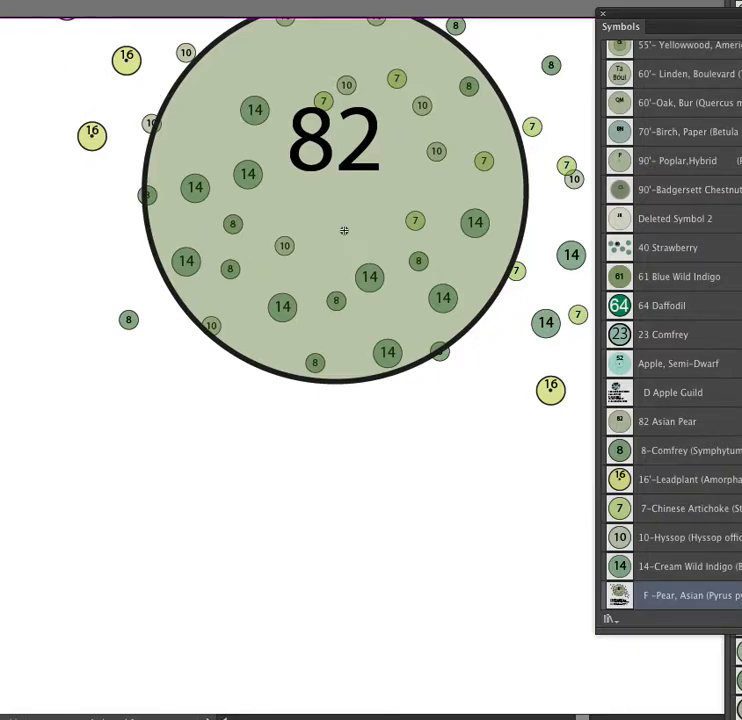
left_click_drag(344, 231, 289, 335)
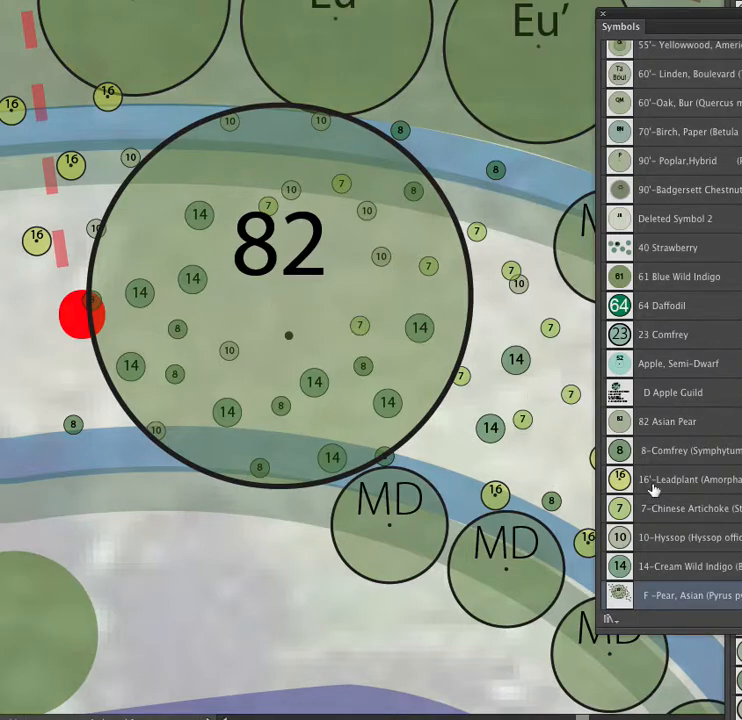
Step: Switch to the plant list spreadsheet in Excel
key("super+Tab")
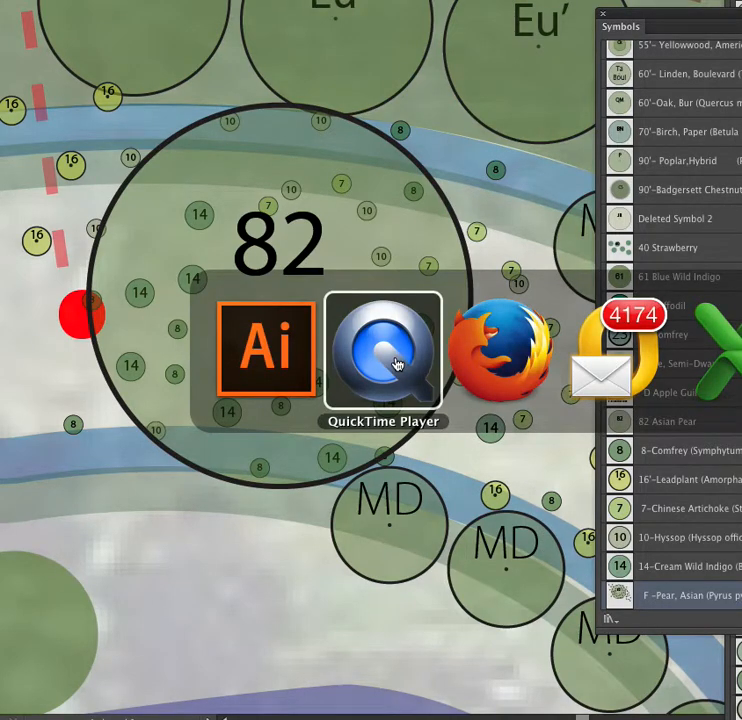
left_click(705, 352)
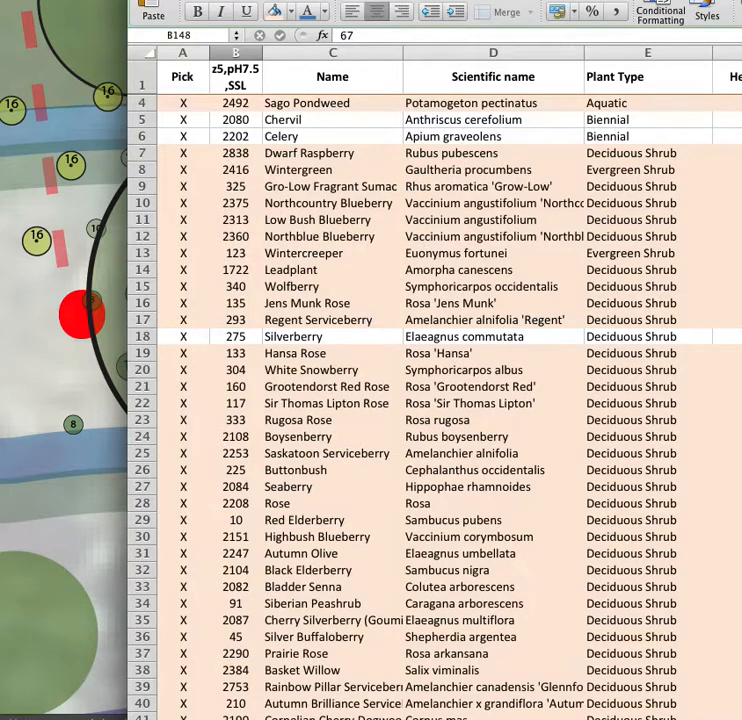
Step: Switch back to the site plan in Illustrator and select the placed F -Pear, Asian guild symbol
left_click(145, 0)
key("super+Tab")
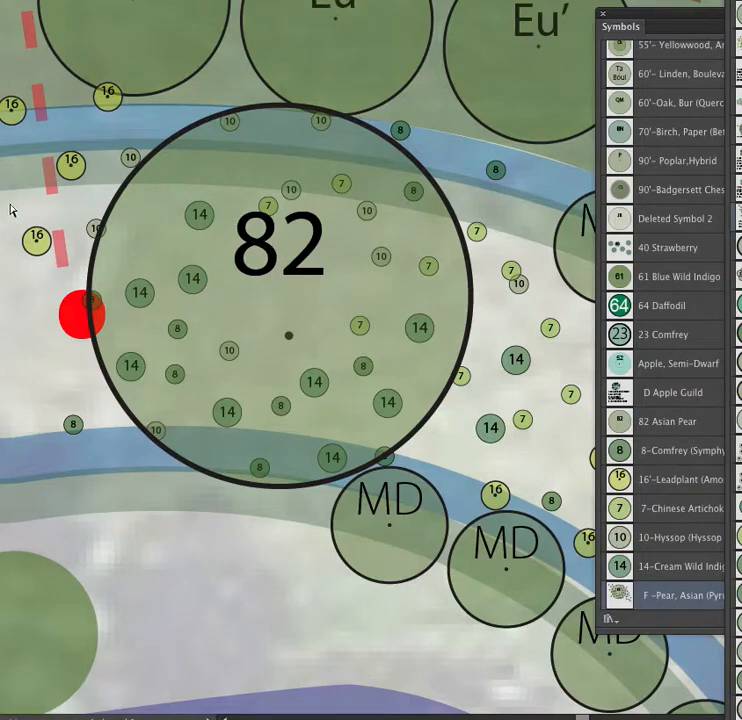
left_click_drag(278, 295, 237, 310)
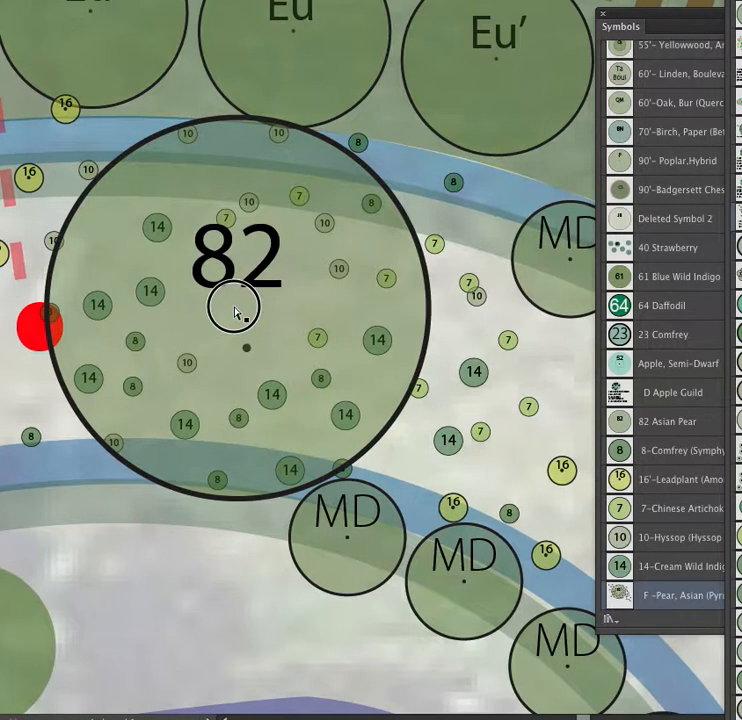
key("Tab")
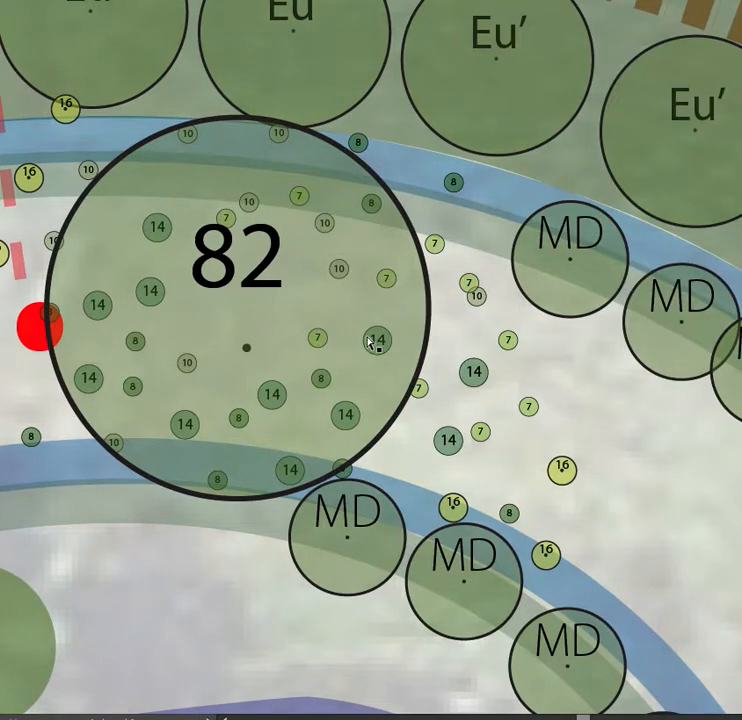
left_click_drag(364, 308, 454, 316)
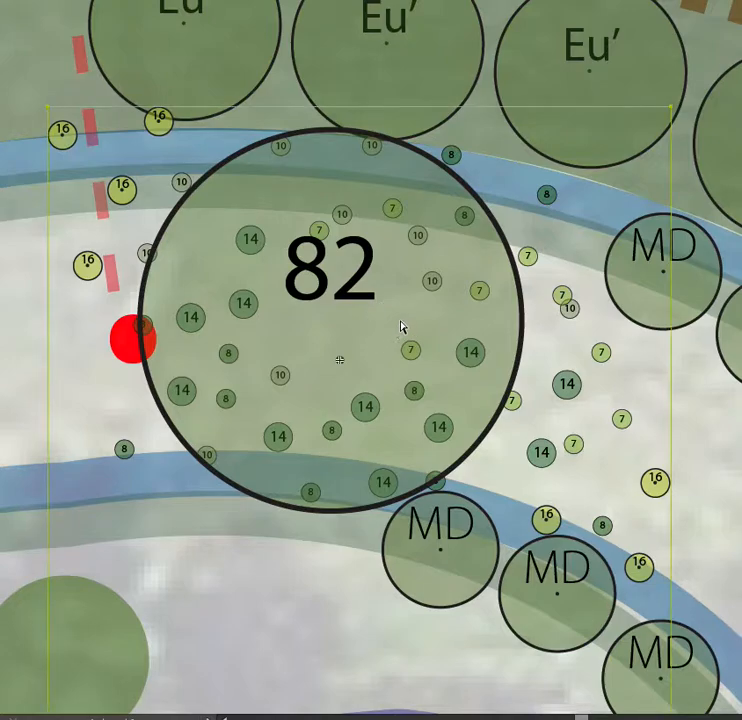
key("Tab")
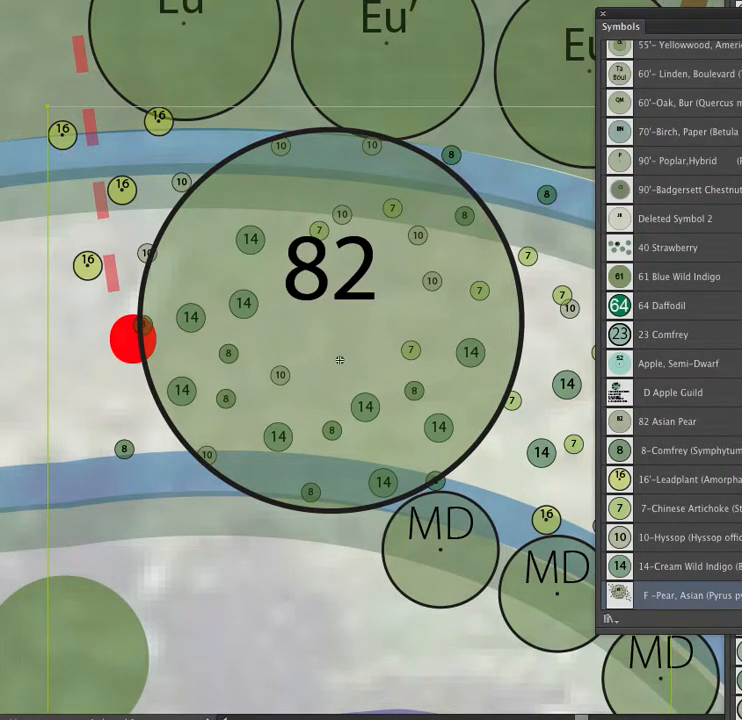
Step: Break the selected Asian pear guild's link to its symbol and clear the symbols list off the map
left_click_drag(692, 20, 464, 13)
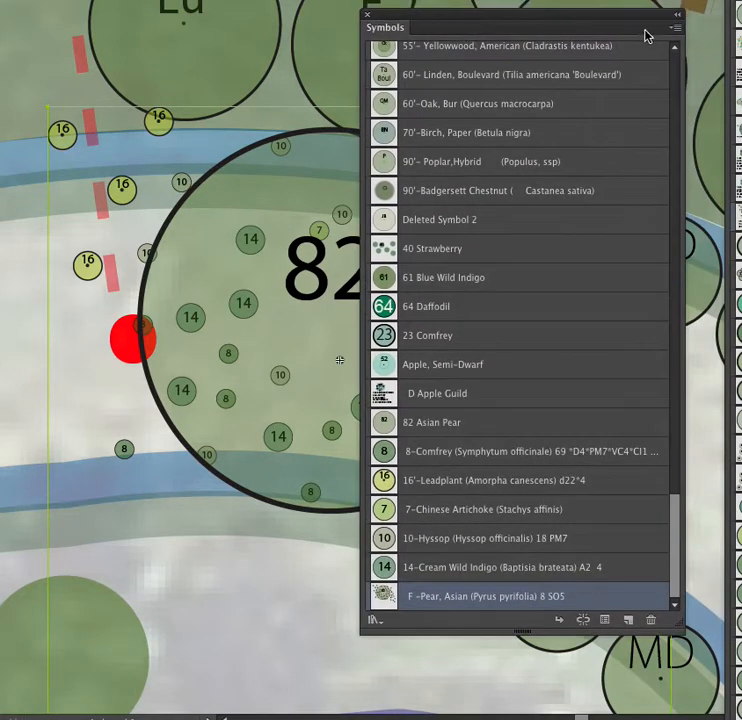
left_click(677, 31)
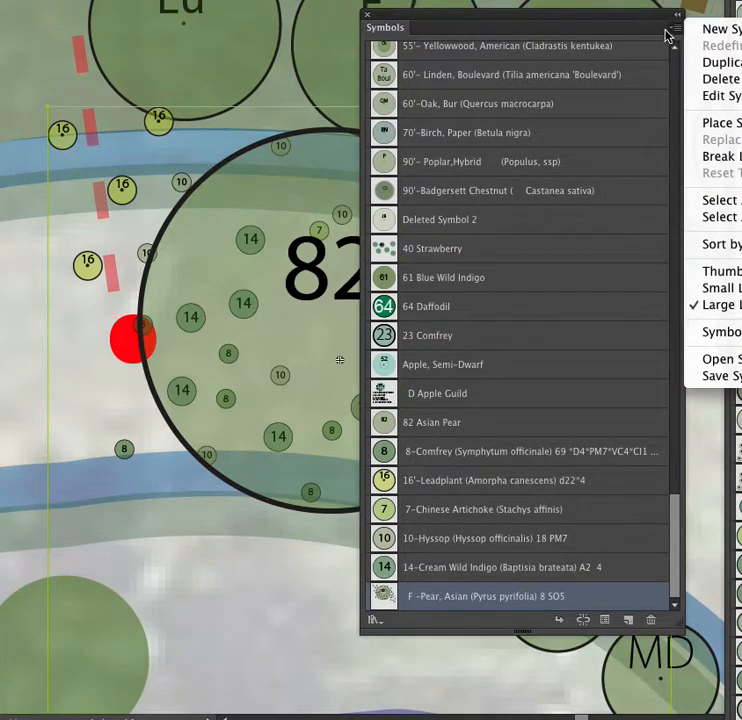
left_click(606, 22)
left_click_drag(608, 22, 550, 22)
left_click(617, 29)
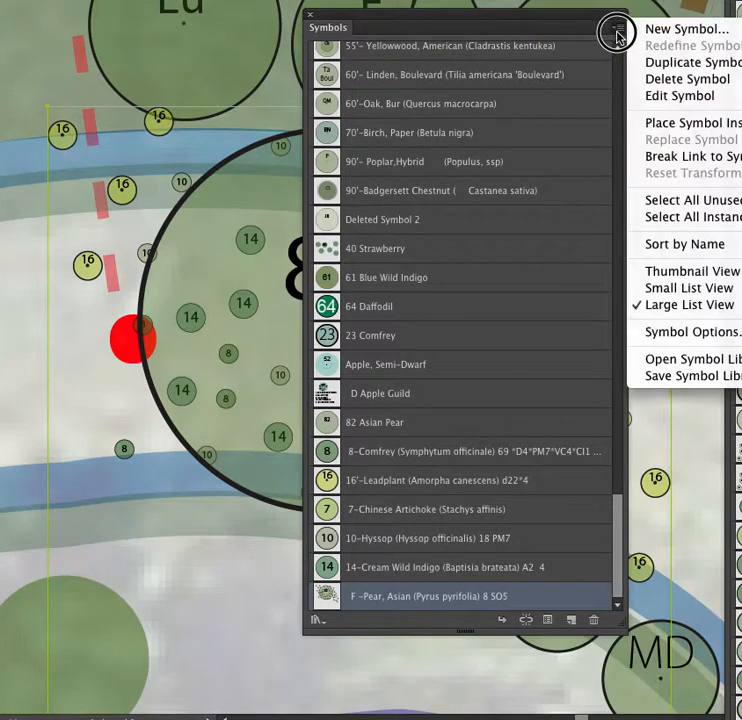
left_click(662, 160)
left_click_drag(405, 24, 740, 28)
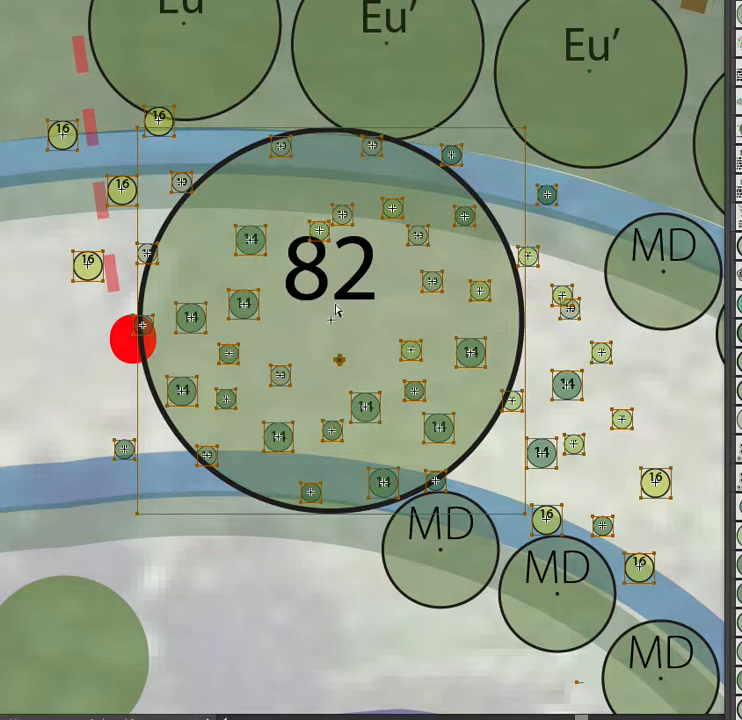
Step: Move the four 16 leadplants beside the guild's upper left edge down from the upper blue swale and its edge
left_click(66, 328)
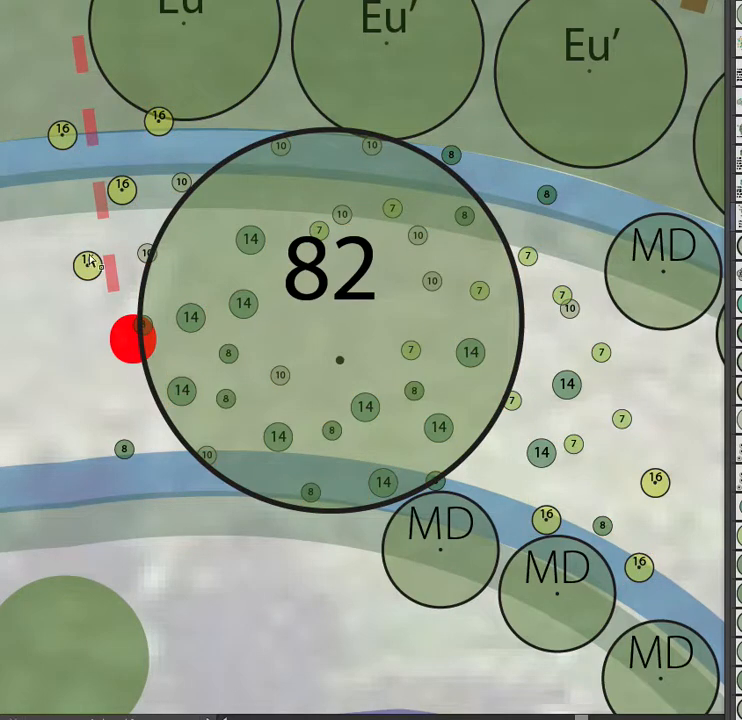
left_click_drag(86, 262, 69, 283)
left_click_drag(122, 193, 70, 203)
left_click_drag(62, 132, 130, 193)
left_click_drag(159, 128, 166, 214)
left_click(283, 160)
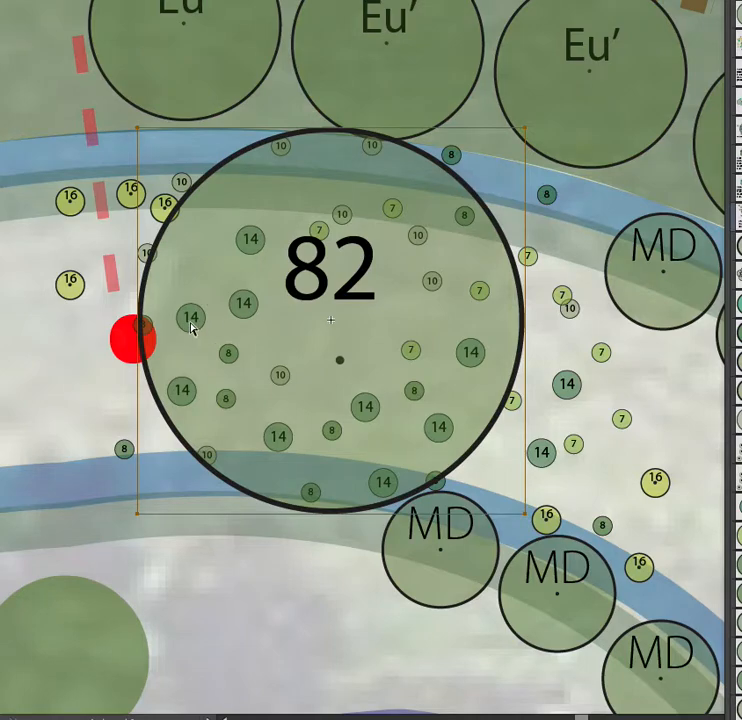
Step: Rearrange the 14, 10, 7 and 8 plants in the upper part of the 82 circle, bringing those on the swale below it
left_click_drag(248, 320, 228, 293)
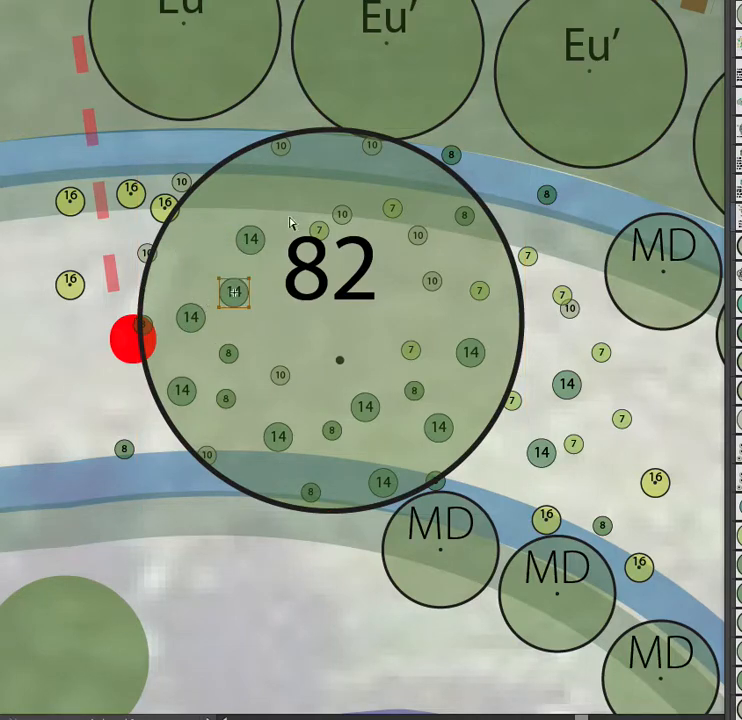
left_click_drag(282, 153, 253, 197)
left_click_drag(341, 217, 303, 207)
mouse_move(395, 213)
left_mouse_down()
mouse_move(360, 214)
mouse_move(394, 211)
left_mouse_up()
left_click_drag(466, 219, 463, 228)
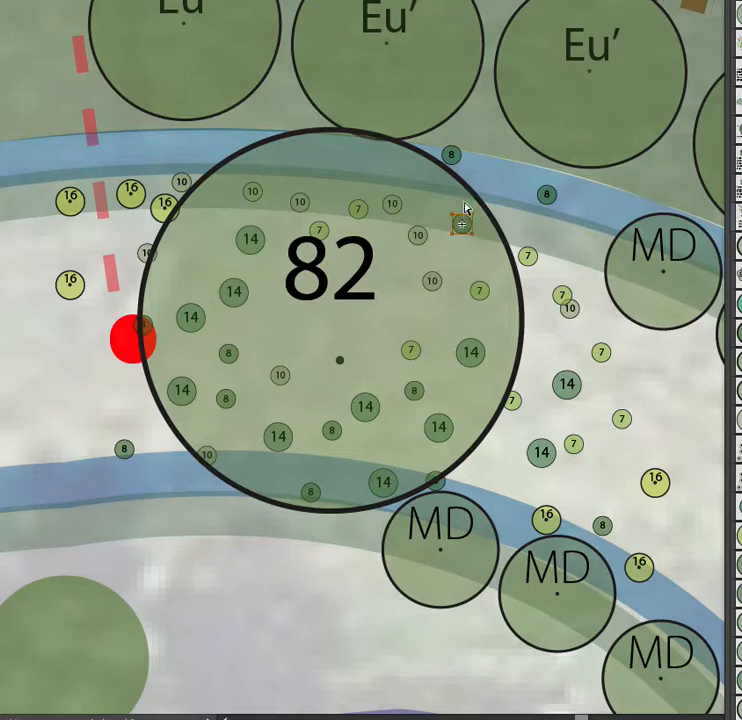
left_click_drag(455, 157, 430, 214)
left_click_drag(547, 197, 477, 252)
Step: Pull outlying 7, 10, 14, 8 and 16 plants on both sides closer to the 82 circle, placing one leadplant inside it
left_click_drag(527, 258, 394, 267)
left_click_drag(564, 300, 542, 286)
left_click_drag(567, 378, 554, 347)
left_click_drag(551, 517, 510, 460)
left_click_drag(598, 521, 570, 490)
left_click_drag(659, 488, 573, 408)
left_click_drag(639, 564, 580, 318)
left_click_drag(70, 284, 106, 393)
left_click_drag(70, 215, 175, 296)
Step: Select a 16, a 14 and an 8 plant in turn and check each one's species in the symbols list
mouse_move(130, 195)
left_mouse_down()
mouse_move(136, 225)
mouse_move(131, 195)
left_mouse_up()
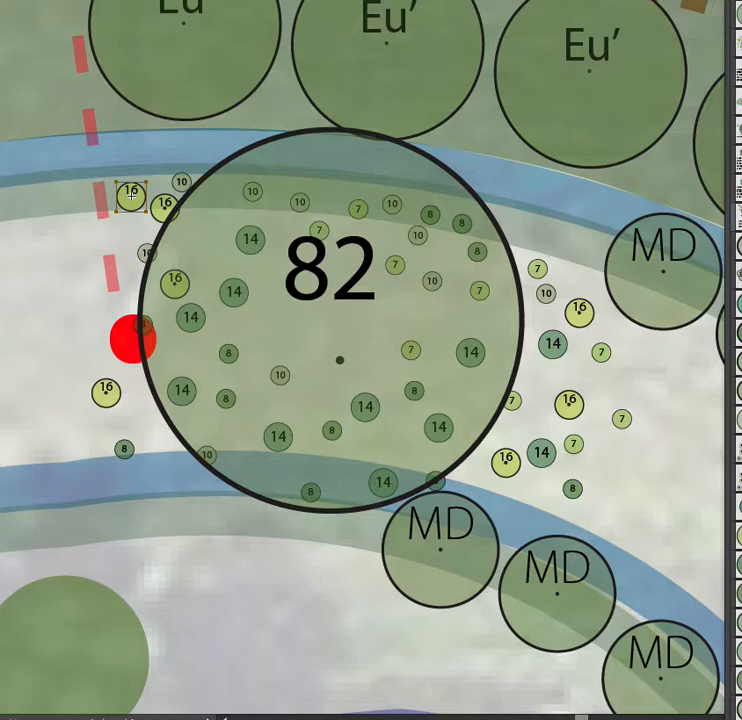
left_click_drag(740, 58, 478, 35)
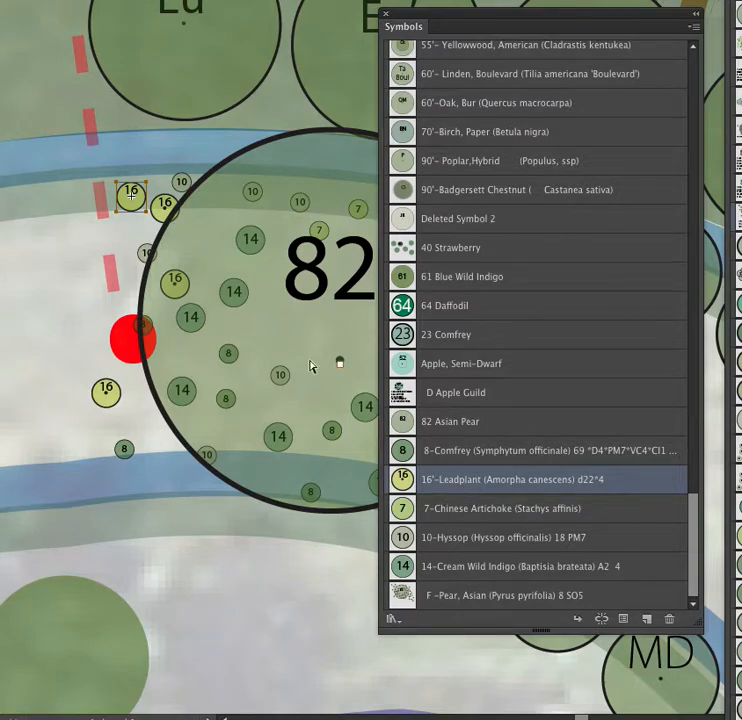
left_click(108, 400)
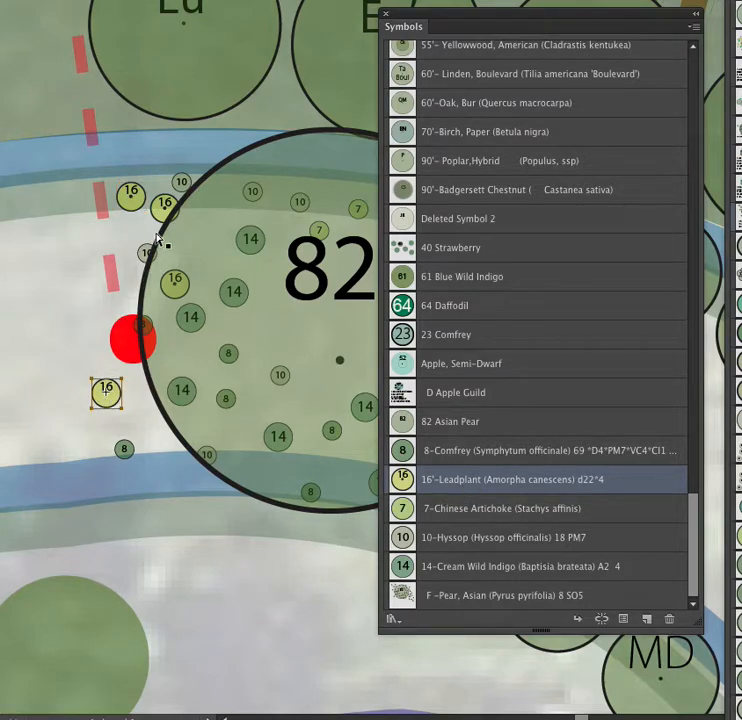
left_click(191, 320)
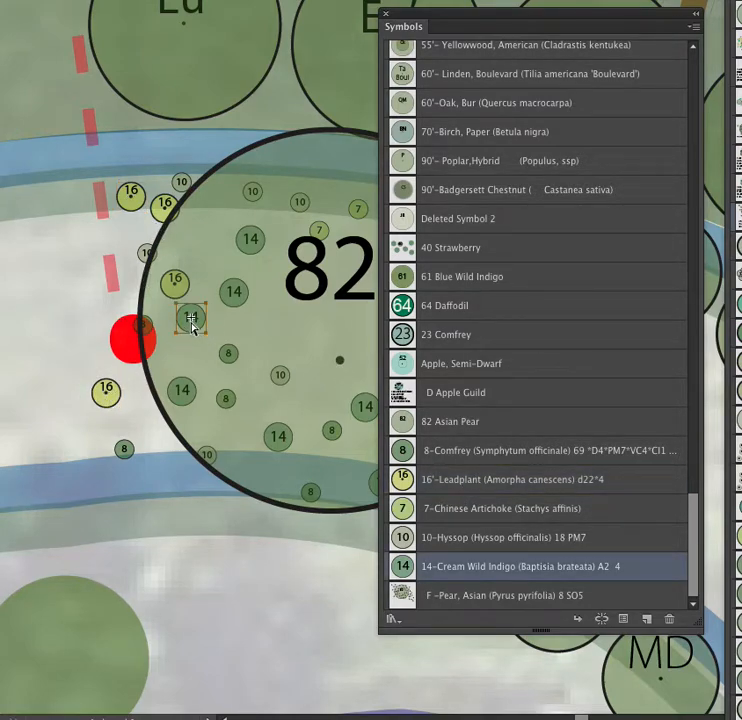
left_click(227, 400)
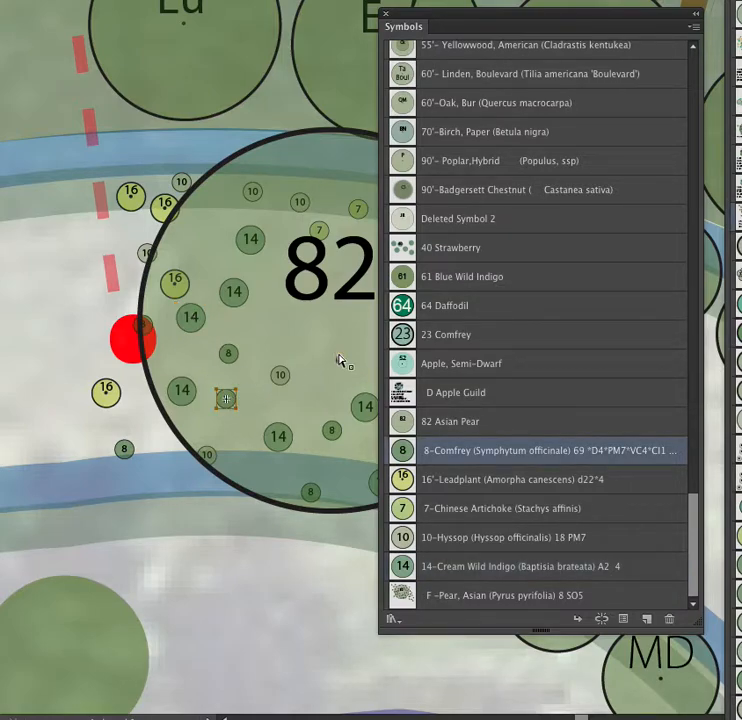
Step: Unlock all objects, select the 82 circle to check its entry in the symbols list, and clear the list off the map
left_click(350, 297)
left_click(0, 0)
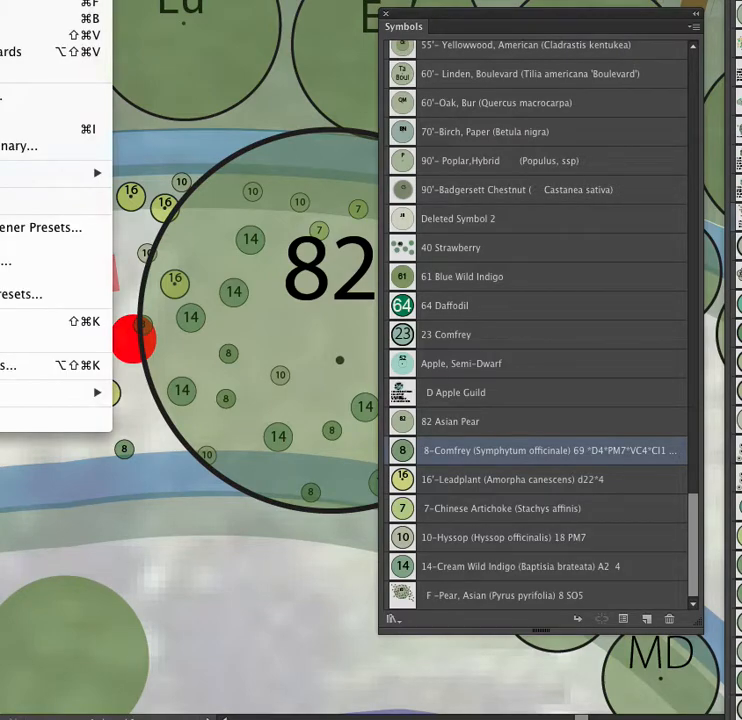
left_click(0, 0)
left_click(0, 0)
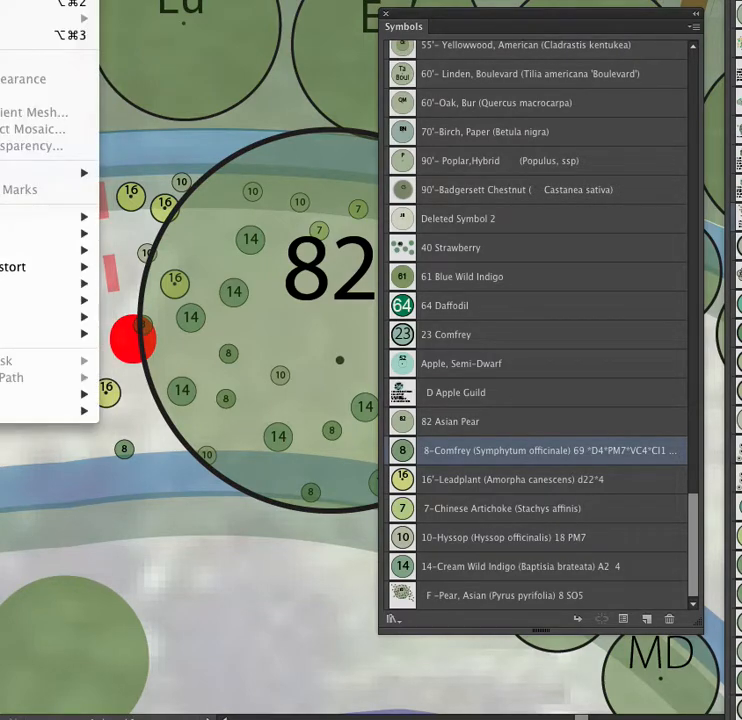
left_click(30, 3)
left_click(99, 361)
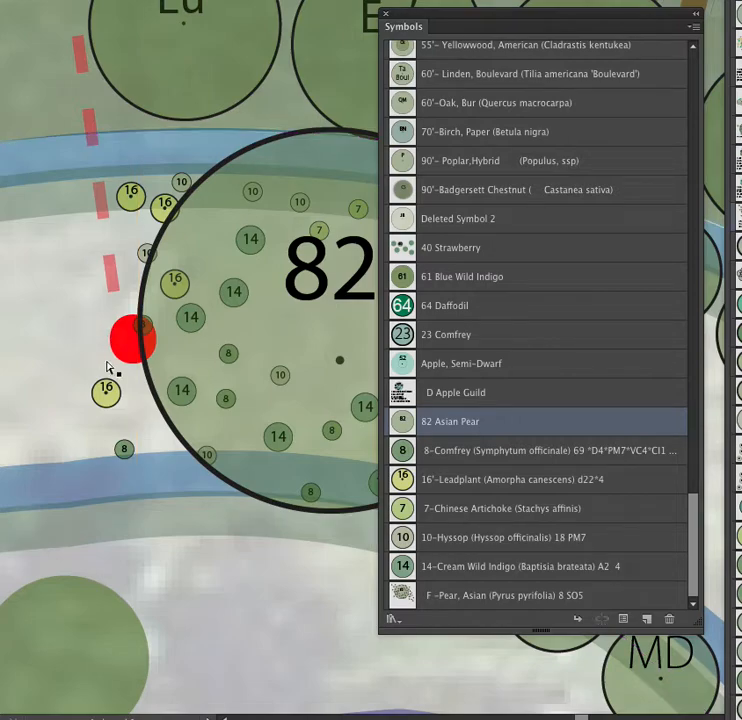
left_click(204, 426)
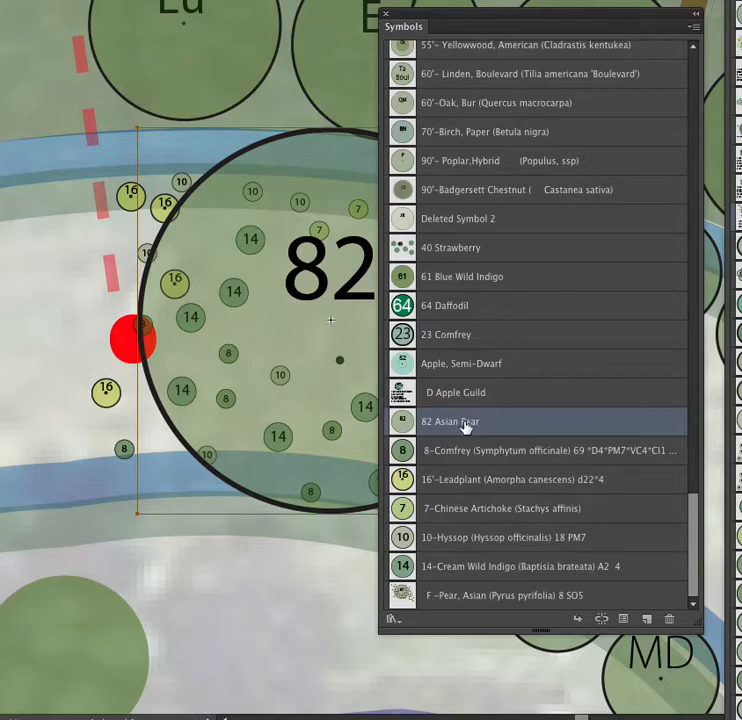
left_click_drag(498, 20, 741, 38)
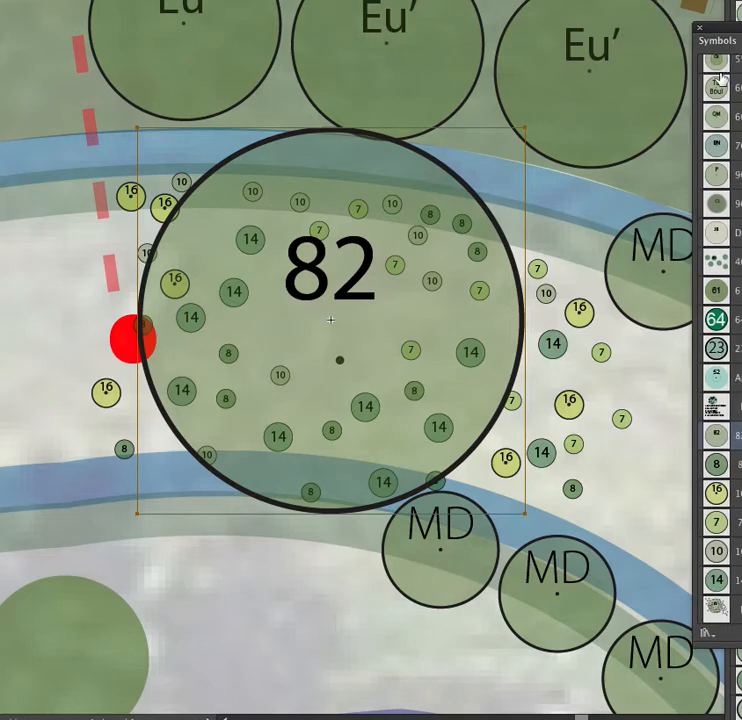